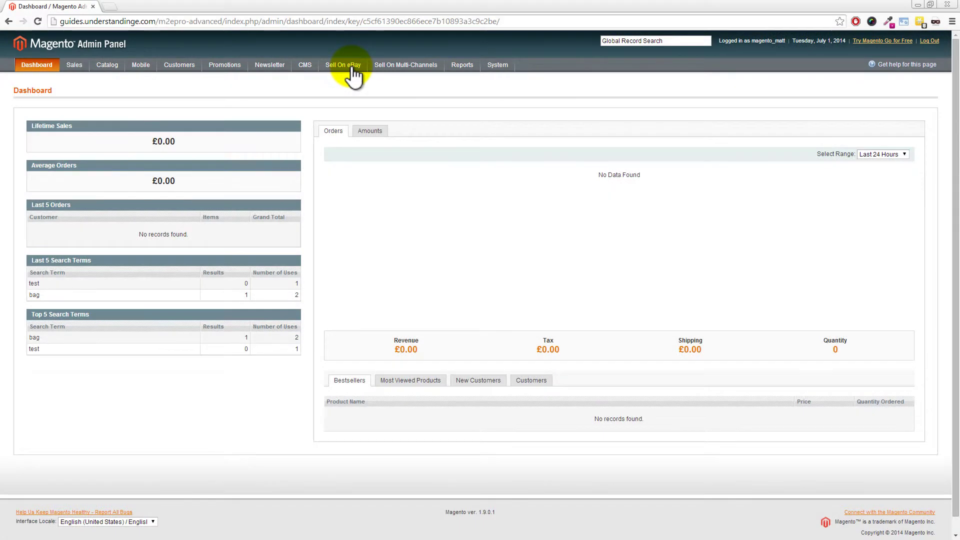
Step: From Sell On eBay, start the Register and Link to eBay setup
{"action": "left_click", "coordinate": [353, 71]}
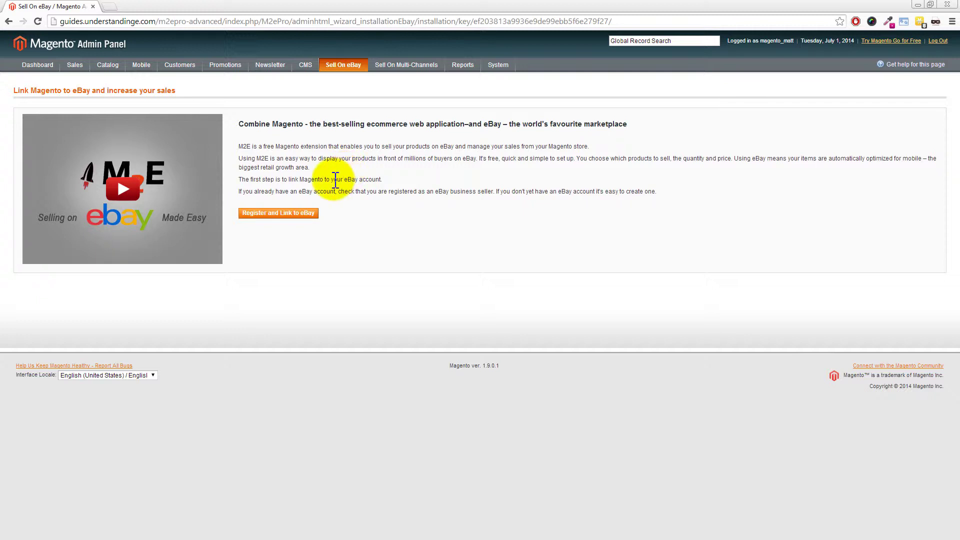
{"action": "left_click", "coordinate": [275, 213]}
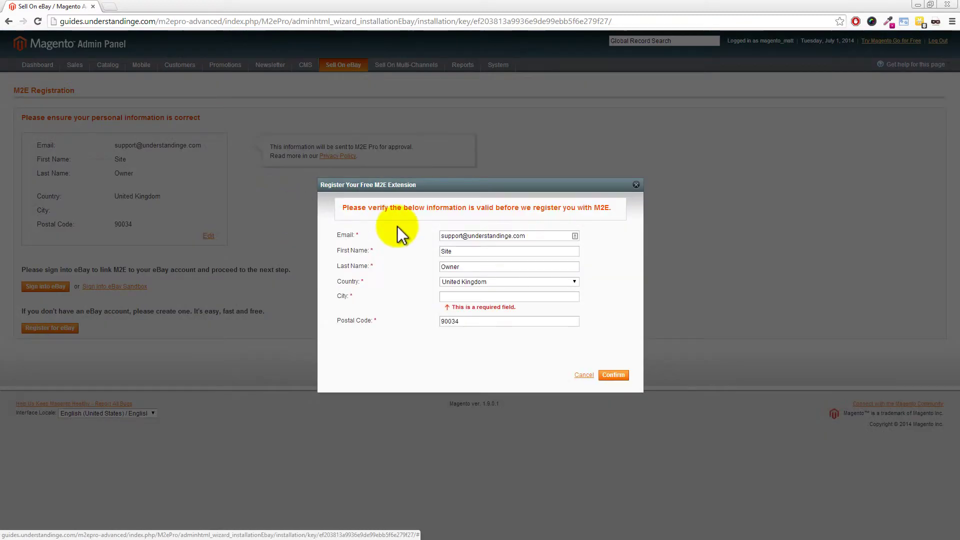
Step: Register M2E with the owner's first name, last name and city, then begin eBay sign-in
{"action": "left_click", "coordinate": [463, 252]}
{"action": "double_click", "coordinate": [444, 252]}
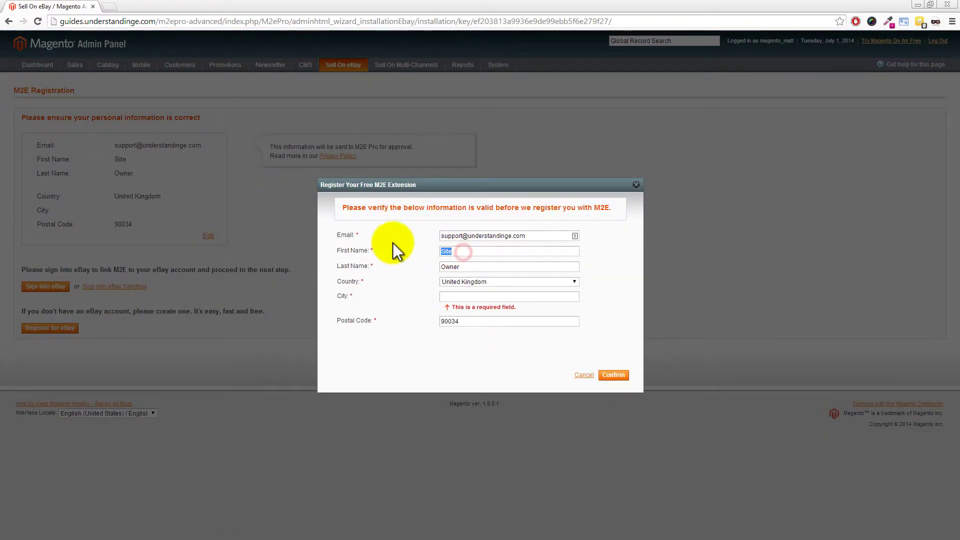
{"action": "key", "text": "Tab"}
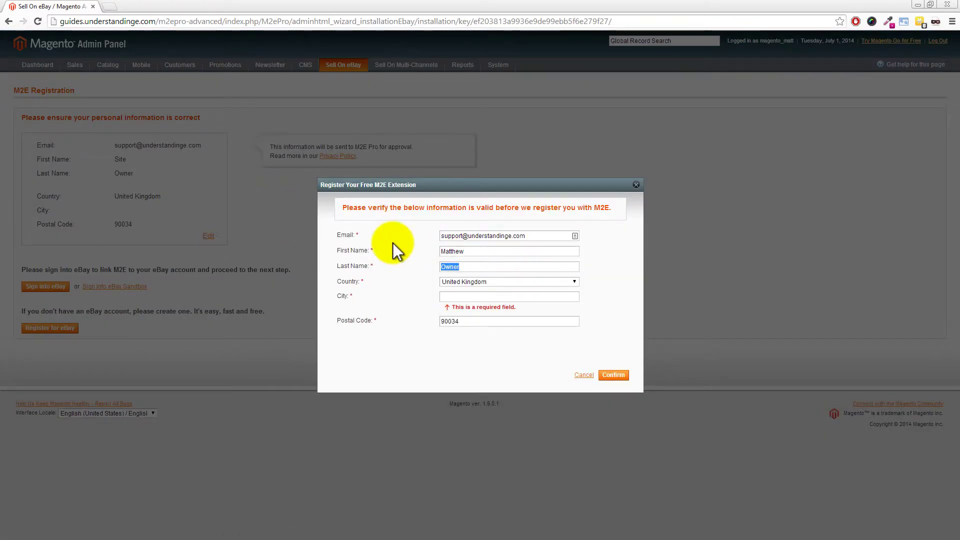
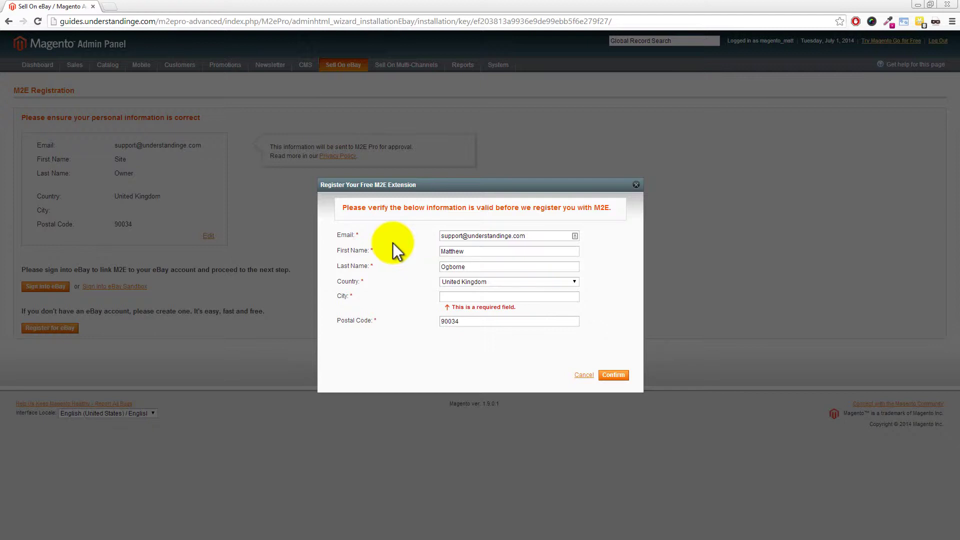
{"action": "left_click", "coordinate": [460, 296]}
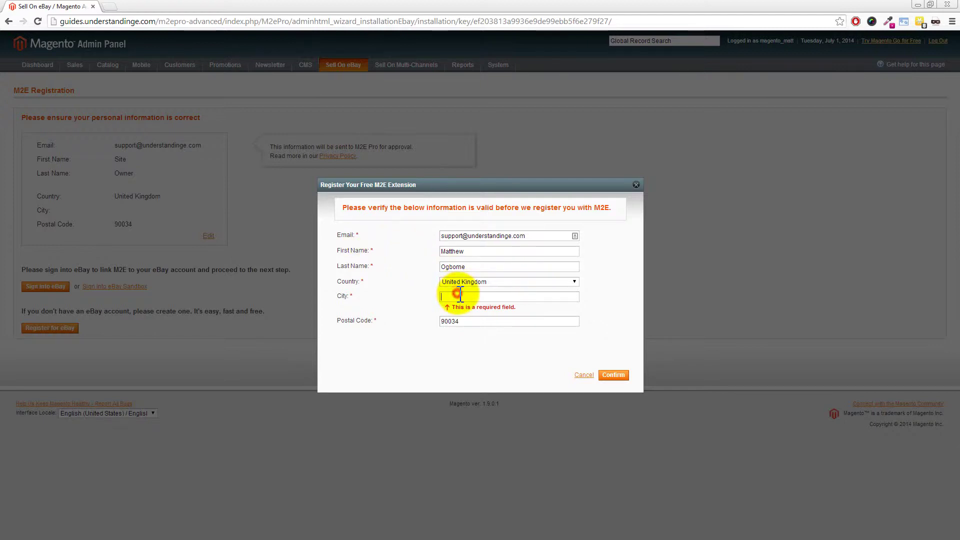
{"action": "type", "text": "Bristol"}
{"action": "left_click", "coordinate": [614, 375]}
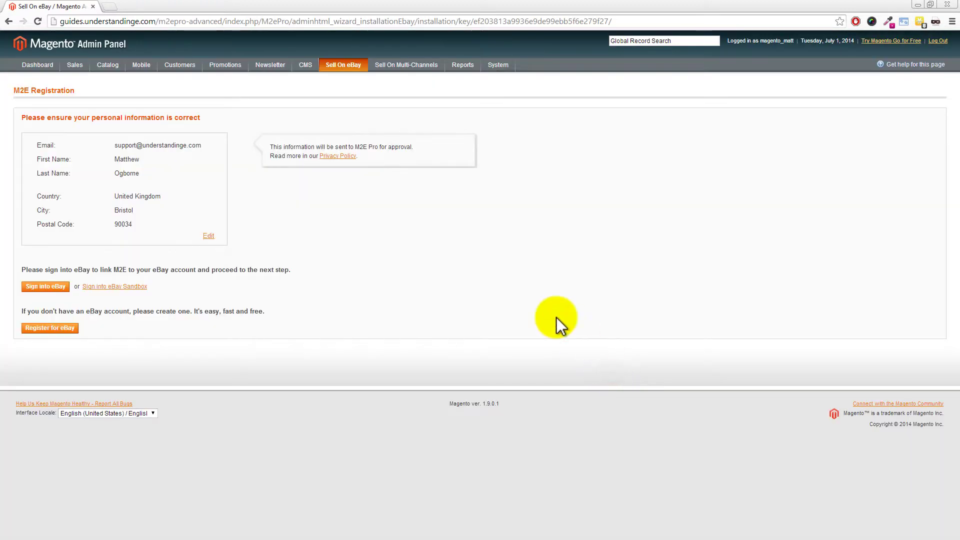
{"action": "left_click", "coordinate": [44, 287]}
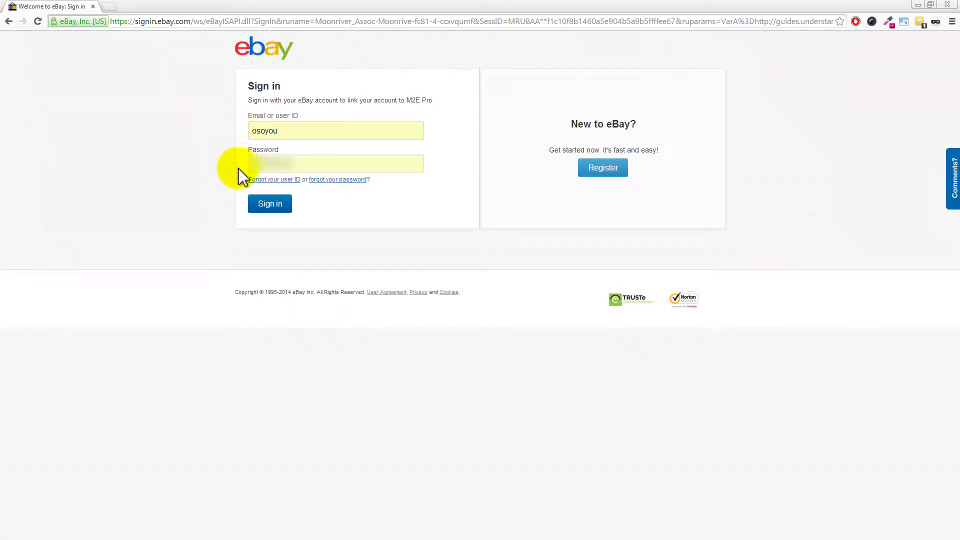
Step: Sign in with the pre-filled eBay credentials and agree to grant M2E Pro access
{"action": "left_click", "coordinate": [269, 205]}
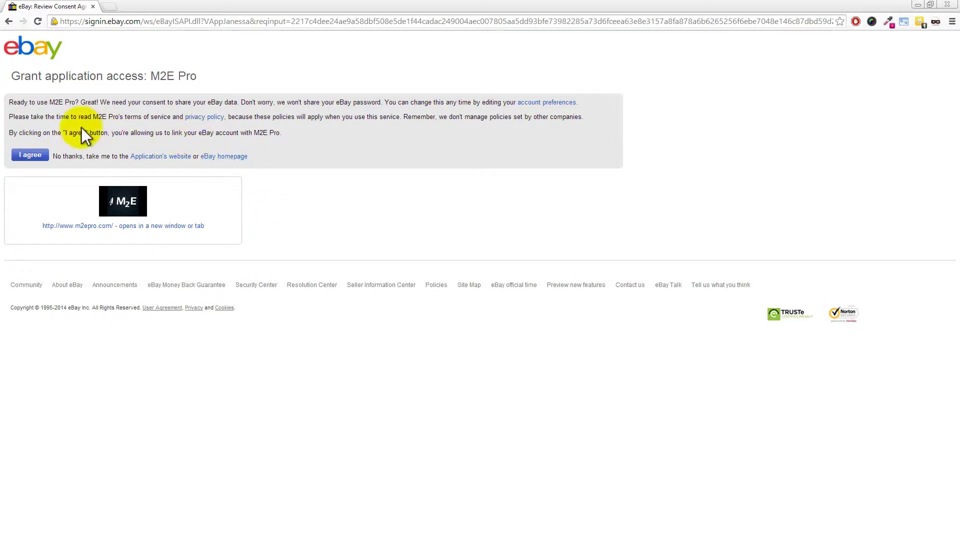
{"action": "left_click", "coordinate": [33, 155]}
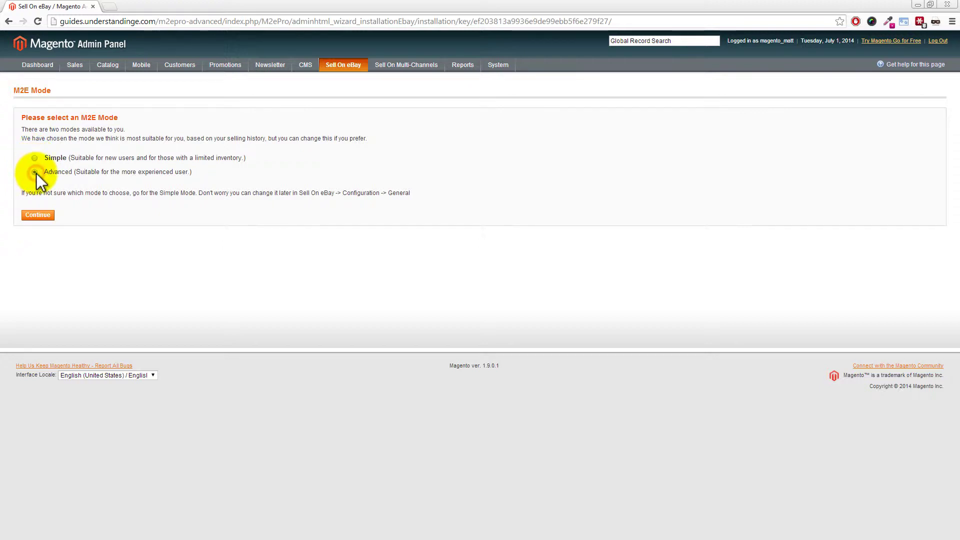
Step: Choose Advanced mode for M2E and continue
{"action": "left_click", "coordinate": [35, 172]}
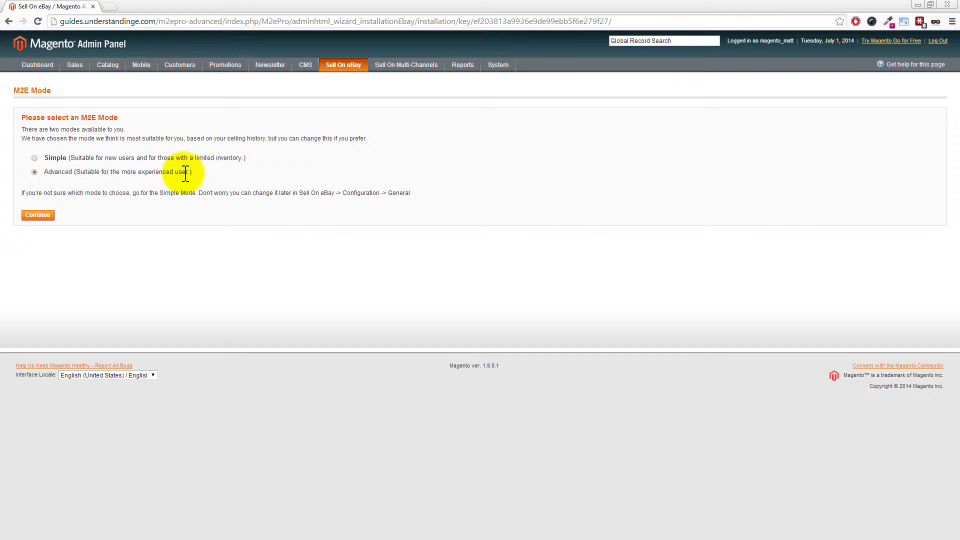
{"action": "left_click", "coordinate": [43, 215]}
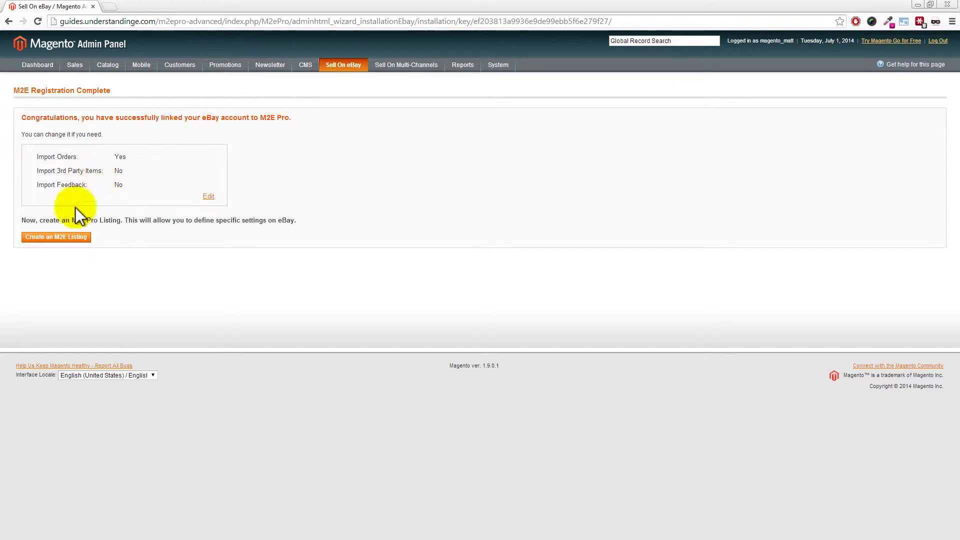
Step: Create an M2E listing and continue past the What Is An M2E Listing page
{"action": "left_click", "coordinate": [56, 237]}
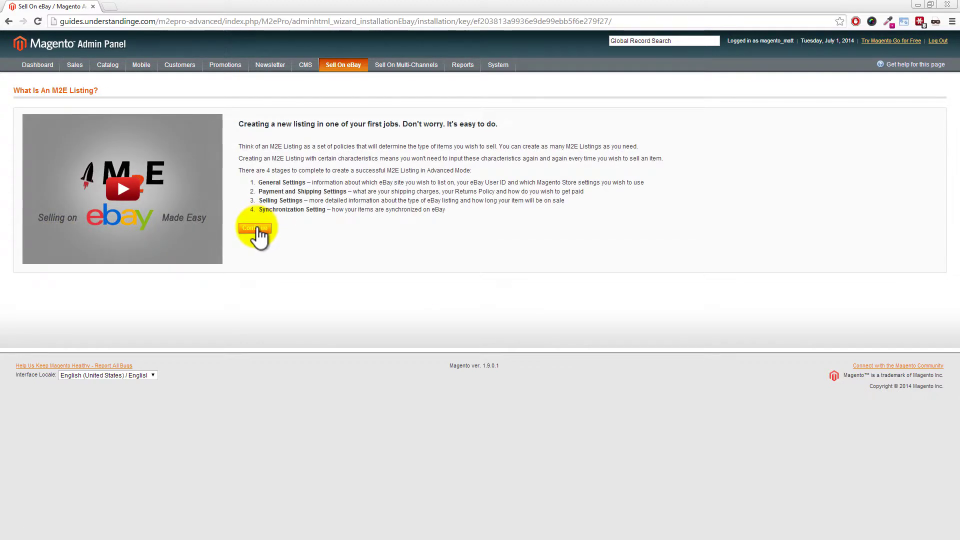
{"action": "left_click", "coordinate": [255, 228]}
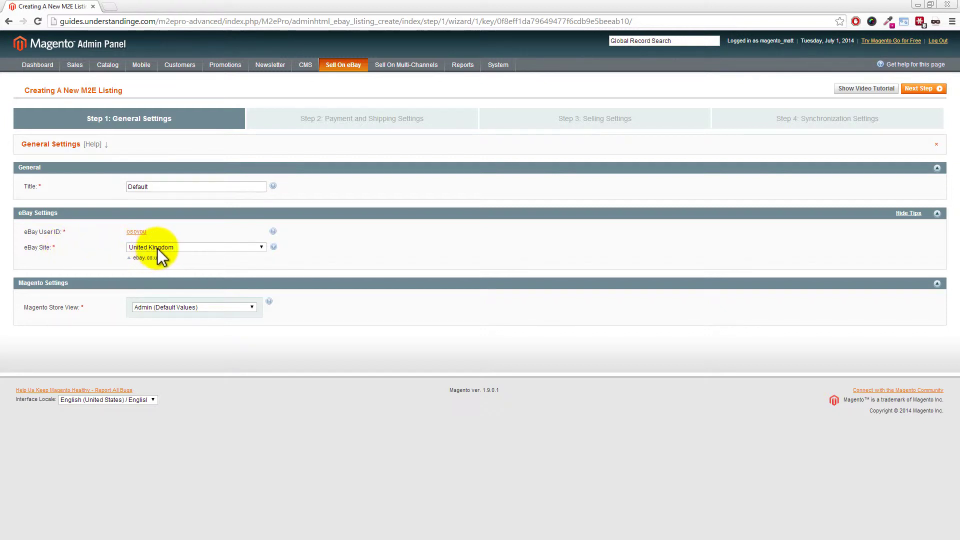
Step: Keep United Kingdom as the eBay site and go to the next wizard step
{"action": "left_click", "coordinate": [195, 247]}
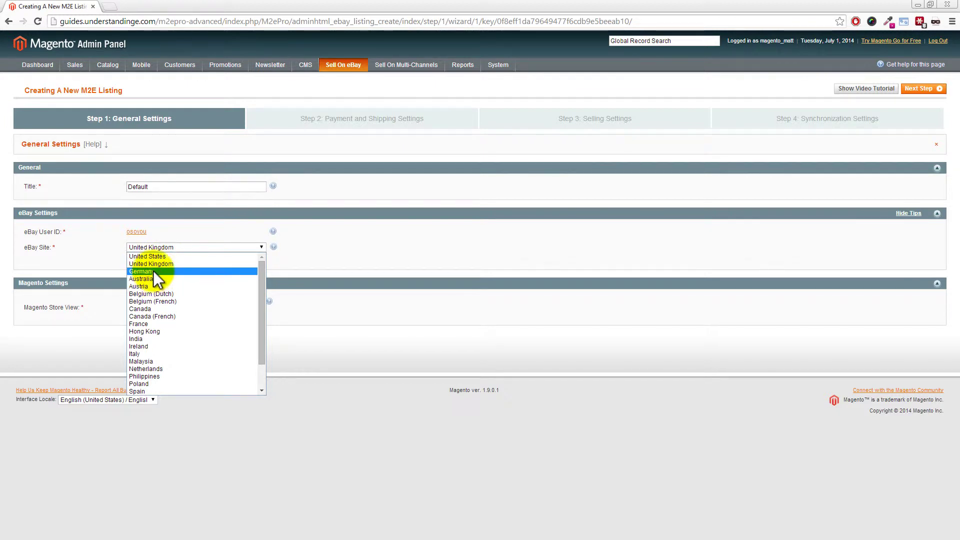
{"action": "left_click", "coordinate": [152, 264]}
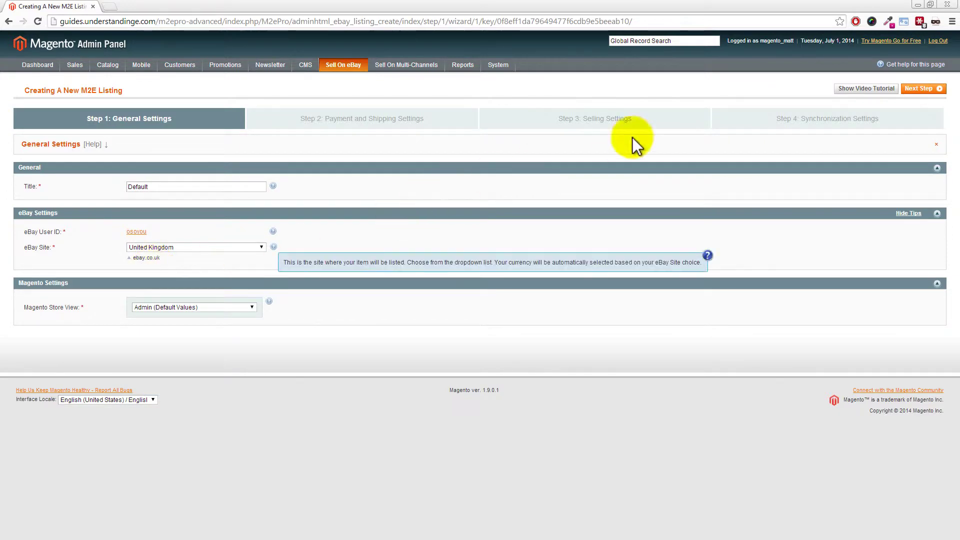
{"action": "left_click", "coordinate": [925, 91]}
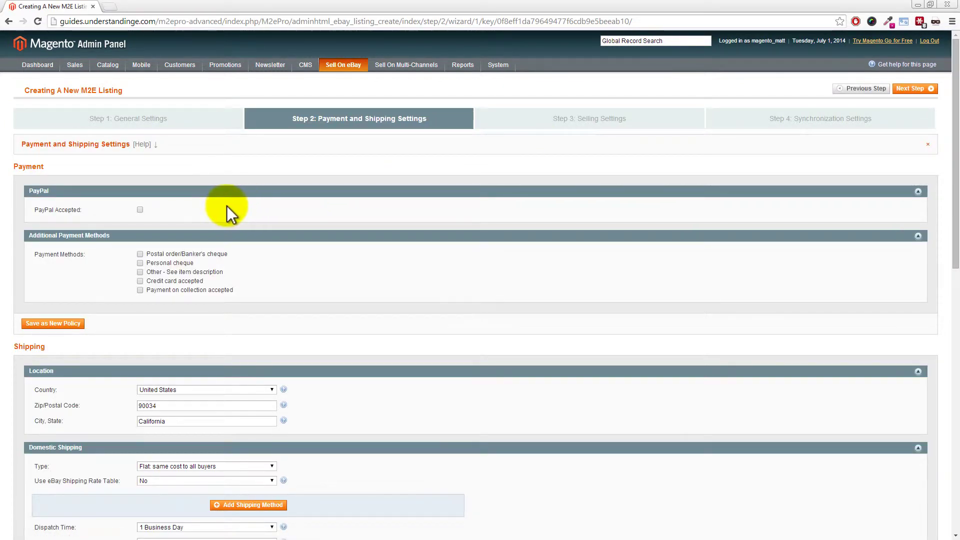
Step: Accept PayPal with the seller's PayPal email, require immediate payment, and save as new policy
{"action": "left_click", "coordinate": [140, 210]}
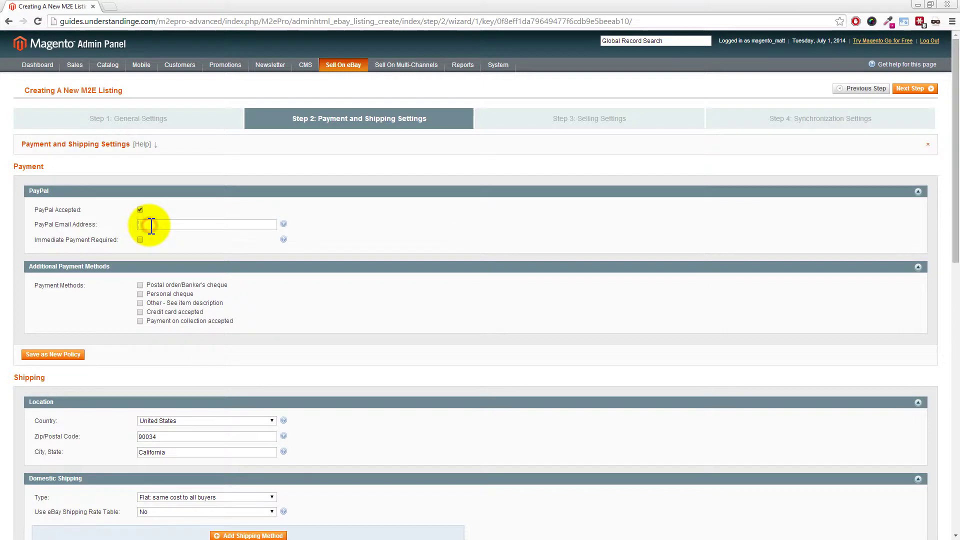
{"action": "left_click", "coordinate": [152, 225]}
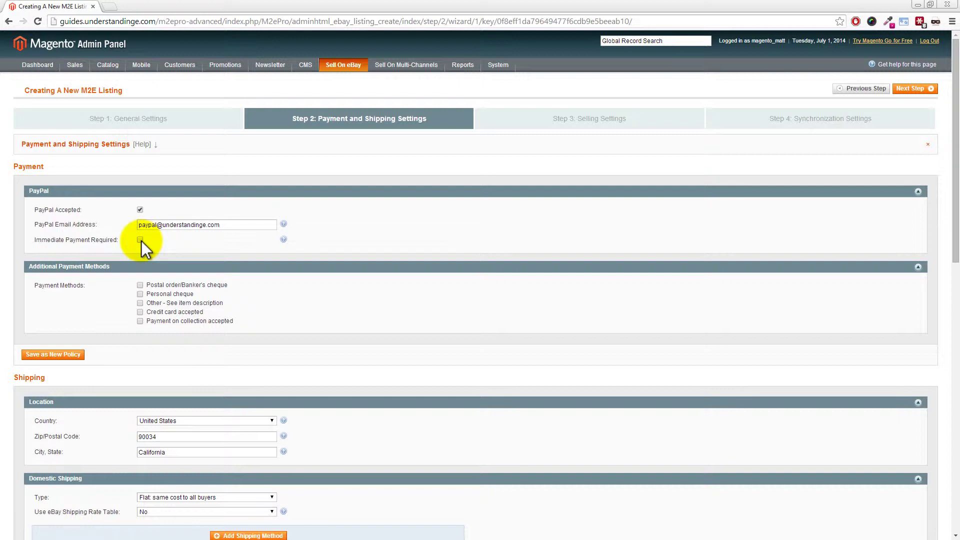
{"action": "left_click", "coordinate": [140, 241]}
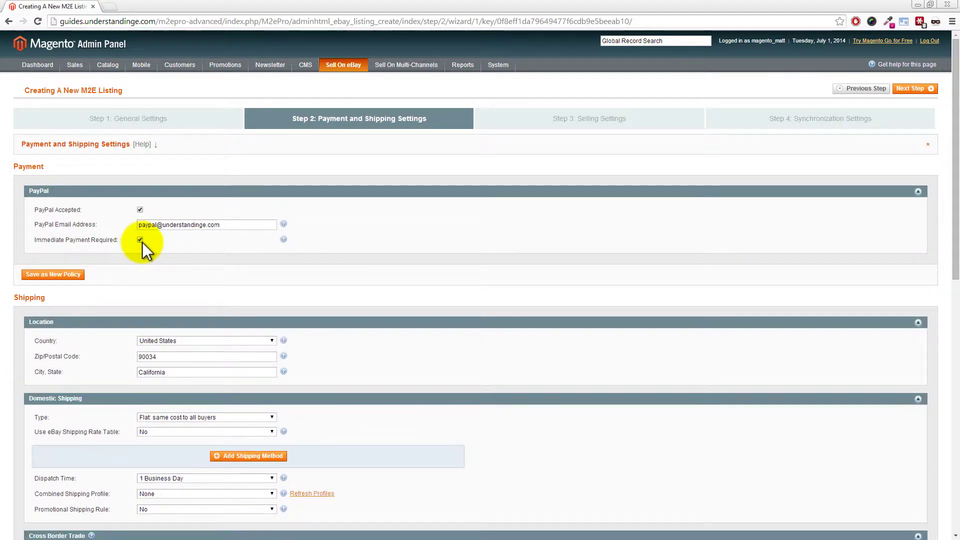
{"action": "left_click", "coordinate": [47, 276]}
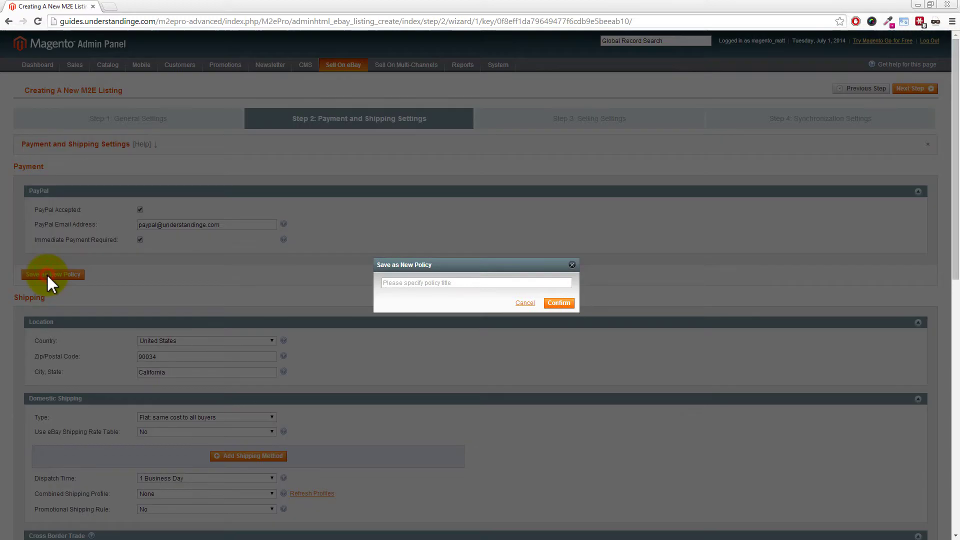
Step: Name the new payment policy 'eBay UK - Payment' and confirm
{"action": "left_click", "coordinate": [401, 283]}
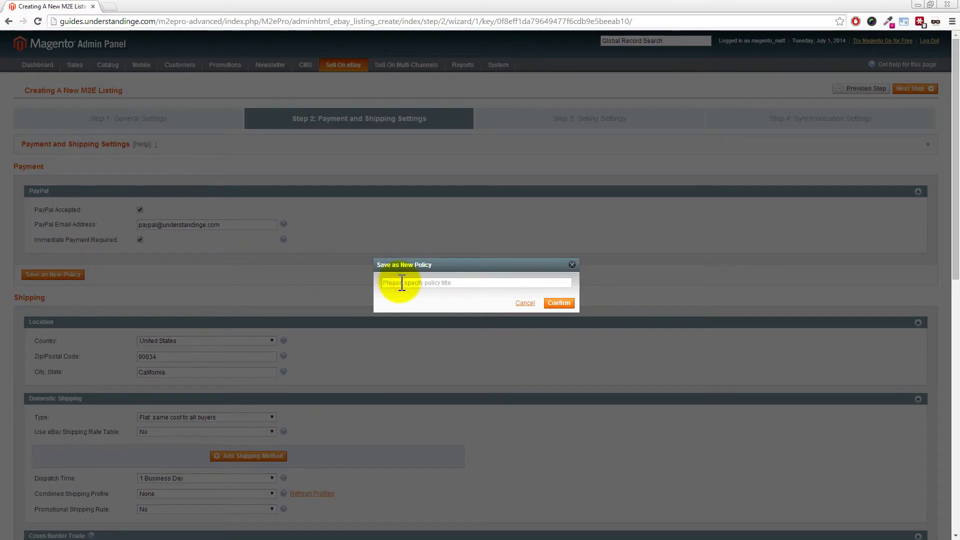
{"action": "type", "text": "eBay UK - Payment"}
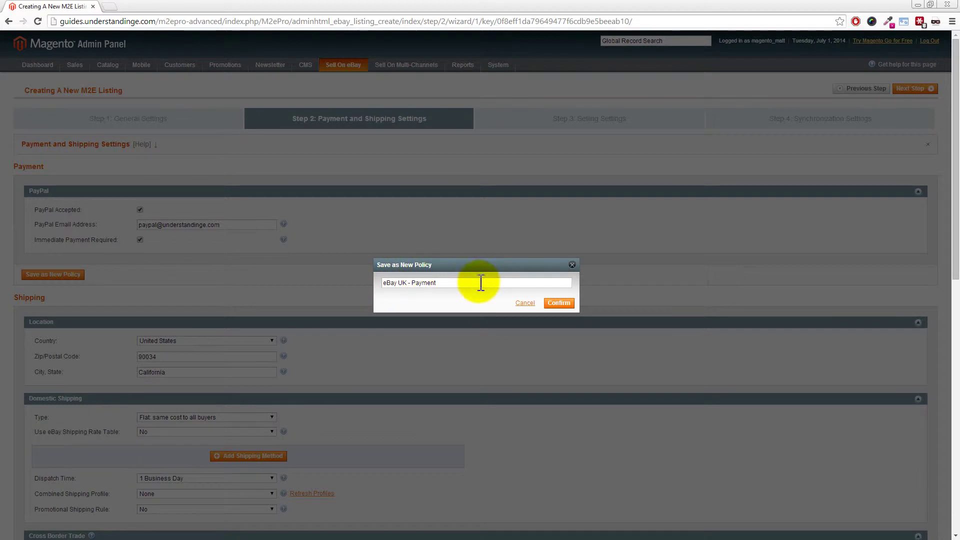
{"action": "left_click", "coordinate": [559, 303]}
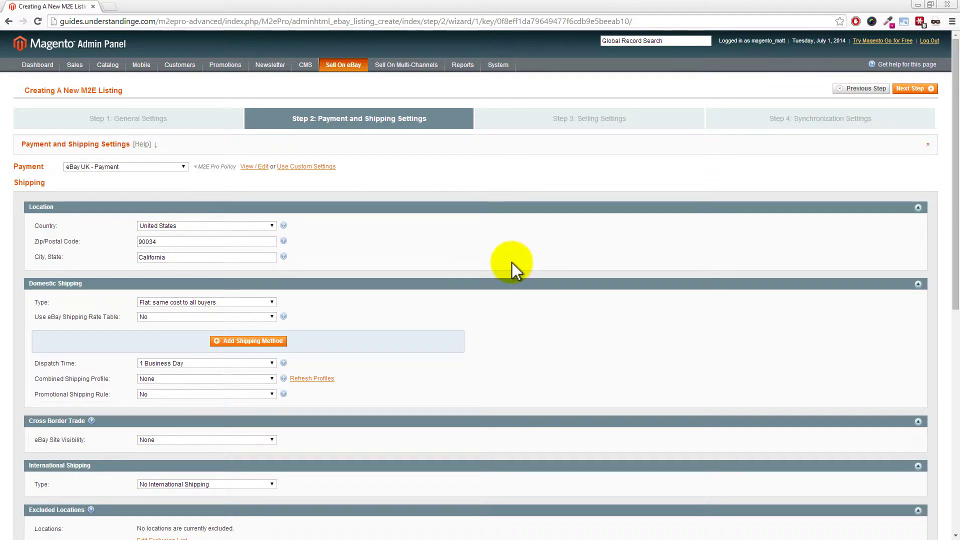
Step: Set the shipping country to United Kingdom and enter the seller's postcode and city
{"action": "left_click", "coordinate": [265, 226]}
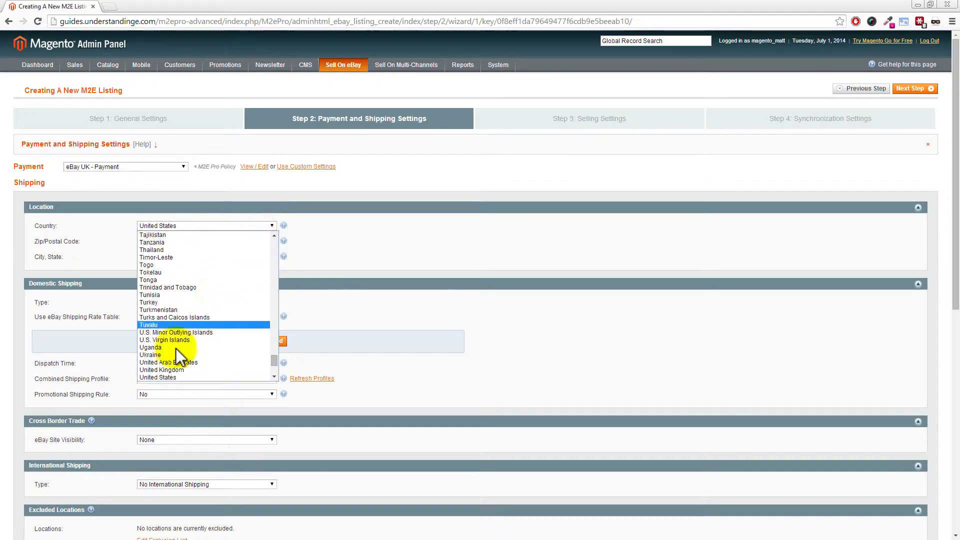
{"action": "left_click", "coordinate": [170, 370]}
{"action": "left_click_drag", "start_coordinate": [168, 244], "coordinate": [125, 247]}
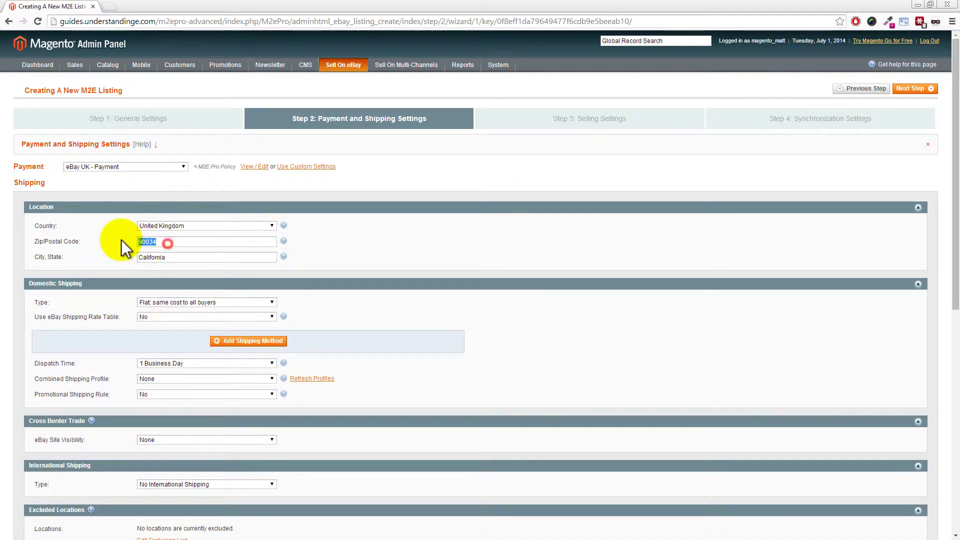
{"action": "type", "text": "BS5 3JJ"}
{"action": "key", "text": "Tab"}
{"action": "type", "text": "Broi"}
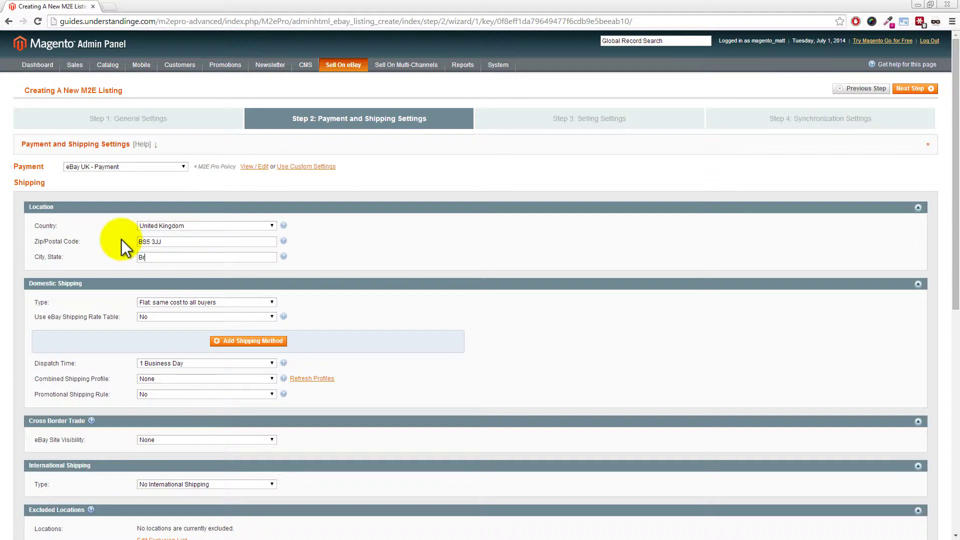
{"action": "type", "text": "isto"}
{"action": "key", "text": "ctrl+a"}
{"action": "type", "text": "Bri"}
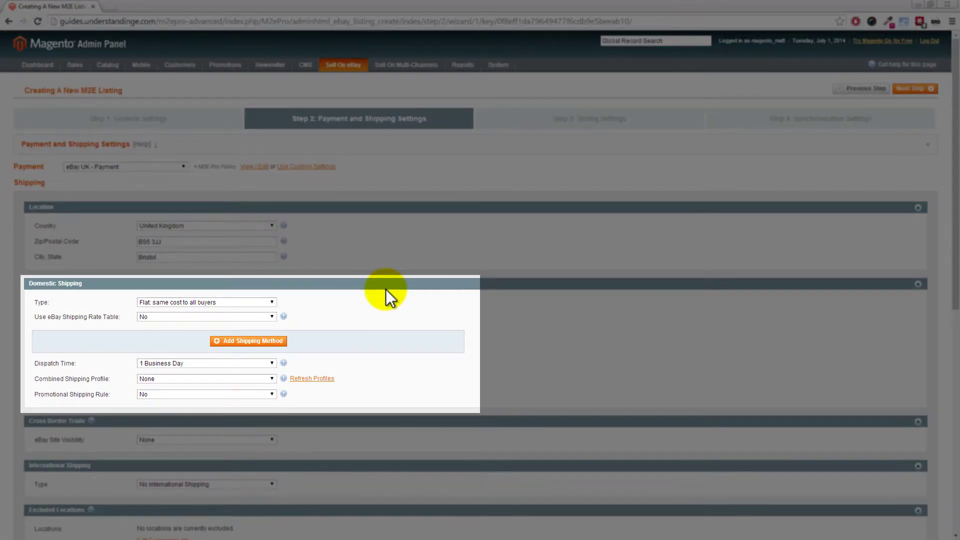
Step: Add Royal Mail 48 as the first, free domestic shipping method
{"action": "left_click", "coordinate": [242, 343]}
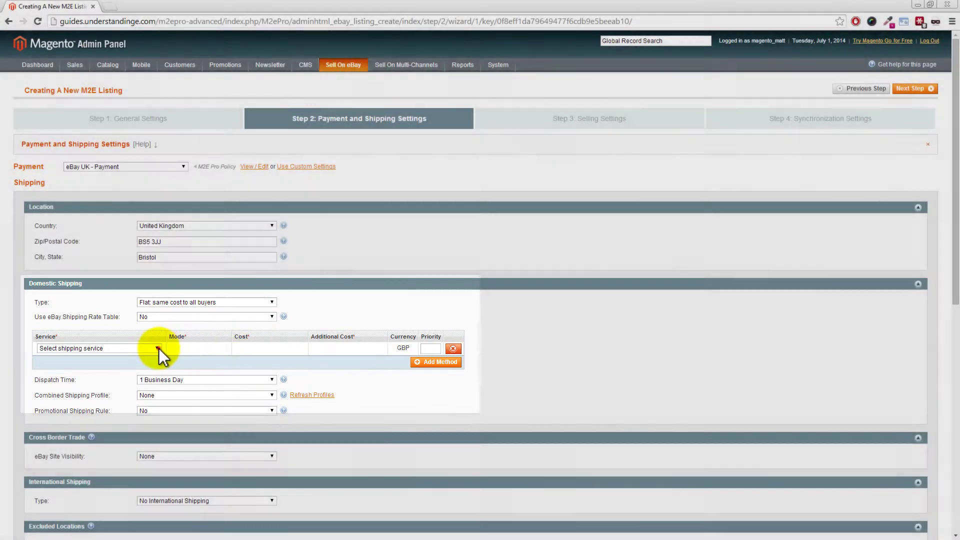
{"action": "left_click", "coordinate": [158, 348]}
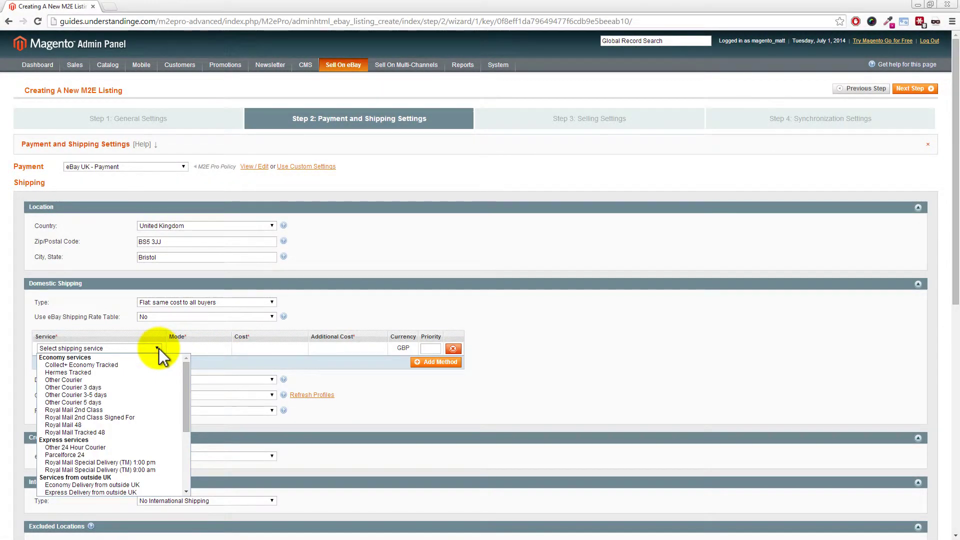
{"action": "left_click", "coordinate": [82, 424]}
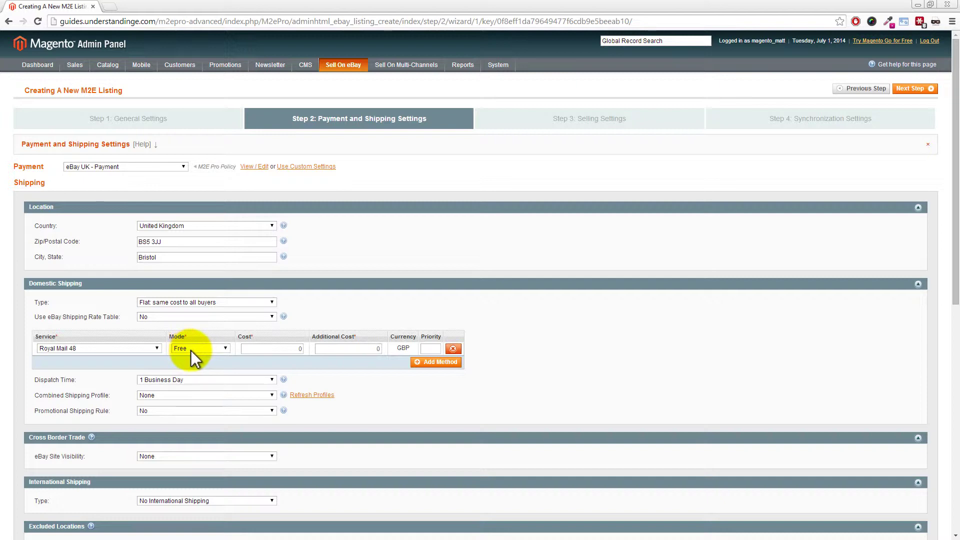
Step: Add Other 24 Hour Courier at custom cost 5.99 with 1.00 additional cost
{"action": "left_click", "coordinate": [439, 365]}
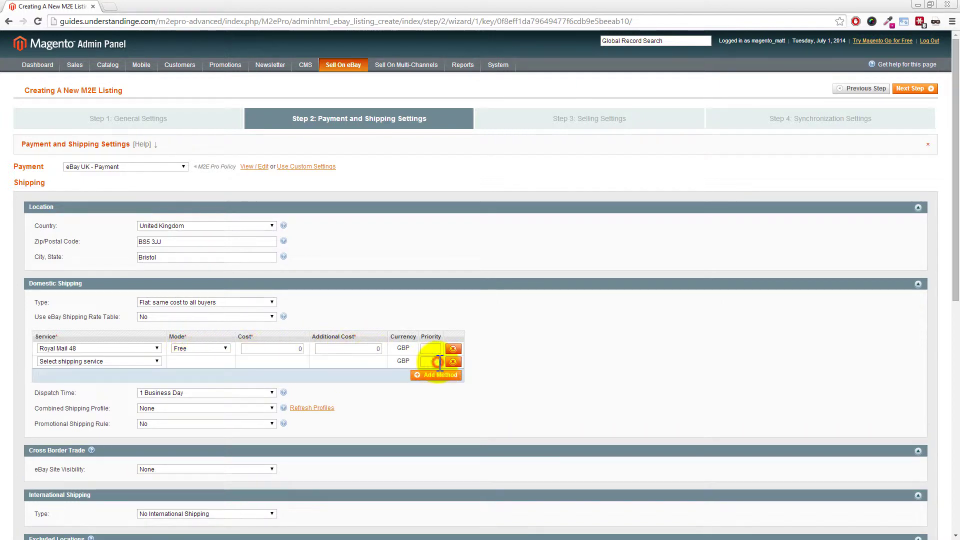
{"action": "left_click", "coordinate": [150, 361]}
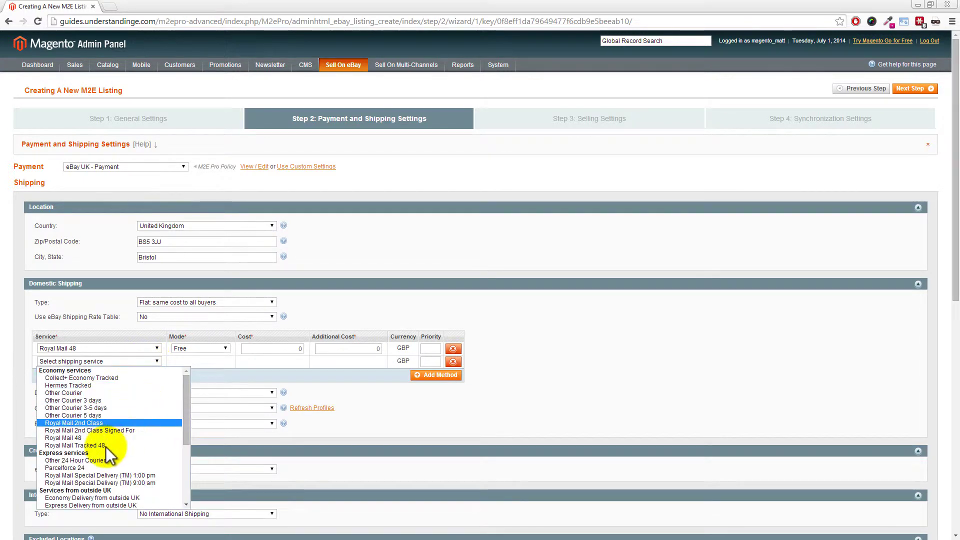
{"action": "left_click", "coordinate": [85, 462]}
{"action": "left_click", "coordinate": [191, 362]}
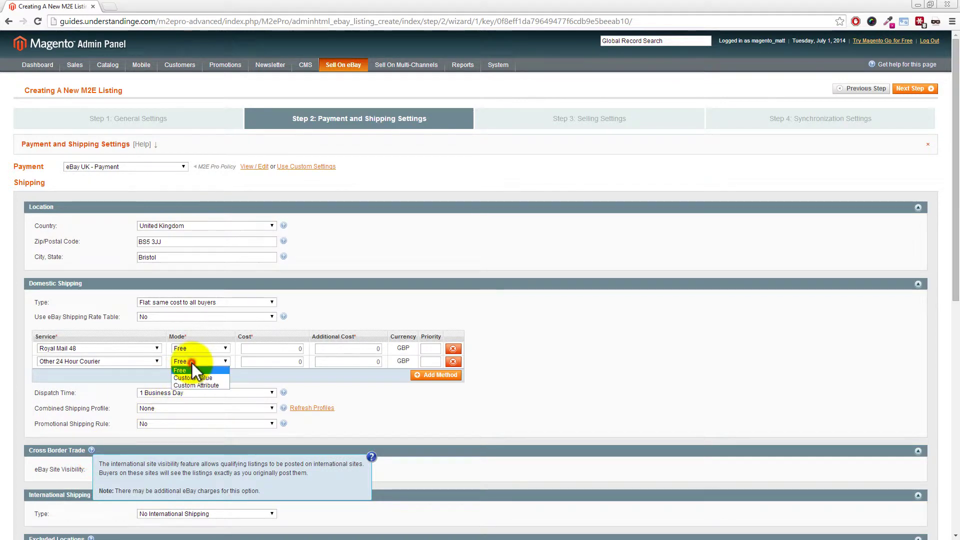
{"action": "left_click", "coordinate": [194, 378]}
{"action": "double_click", "coordinate": [259, 367]}
{"action": "type", "text": "5.99"}
{"action": "left_click", "coordinate": [359, 362]}
{"action": "left_click_drag", "start_coordinate": [359, 362], "coordinate": [382, 361]}
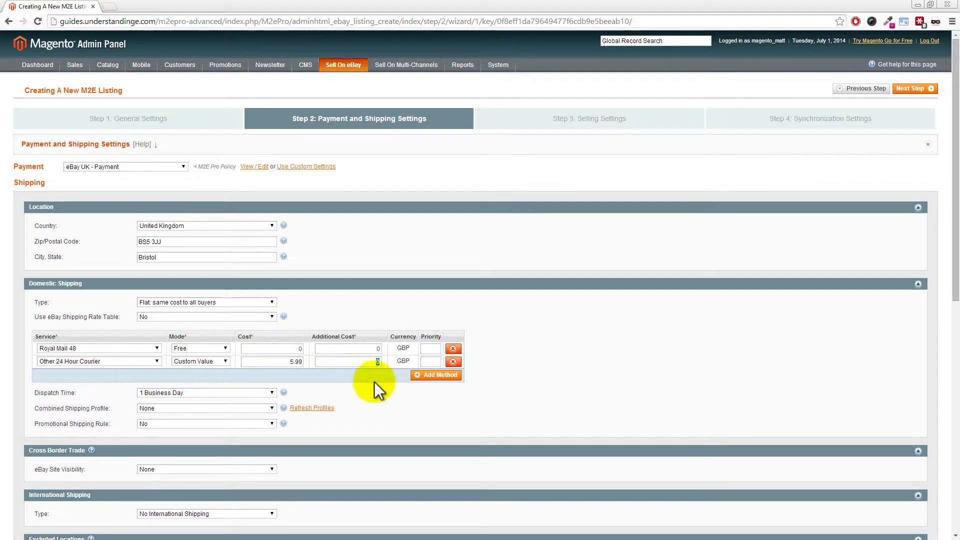
{"action": "type", "text": ".00"}
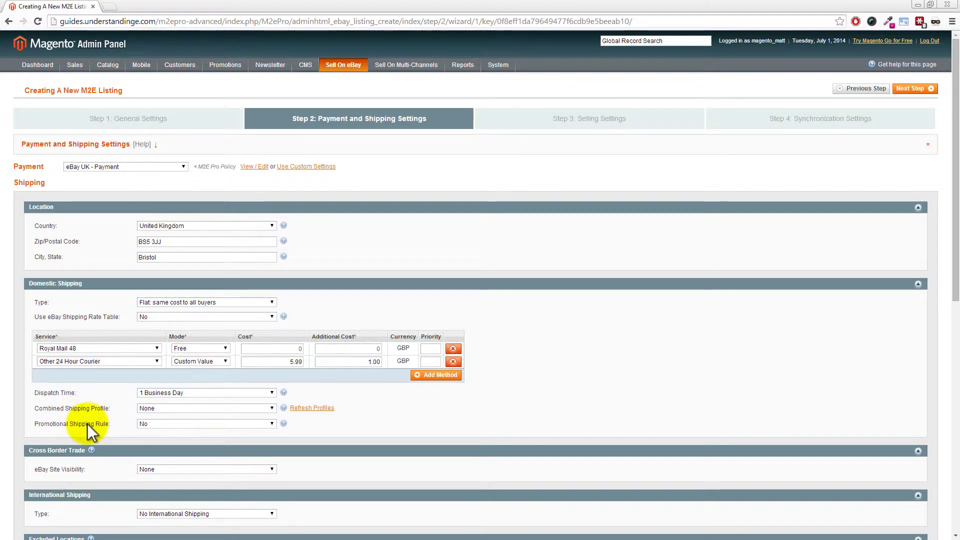
{"action": "left_click_drag", "start_coordinate": [952, 230], "coordinate": [956, 333]}
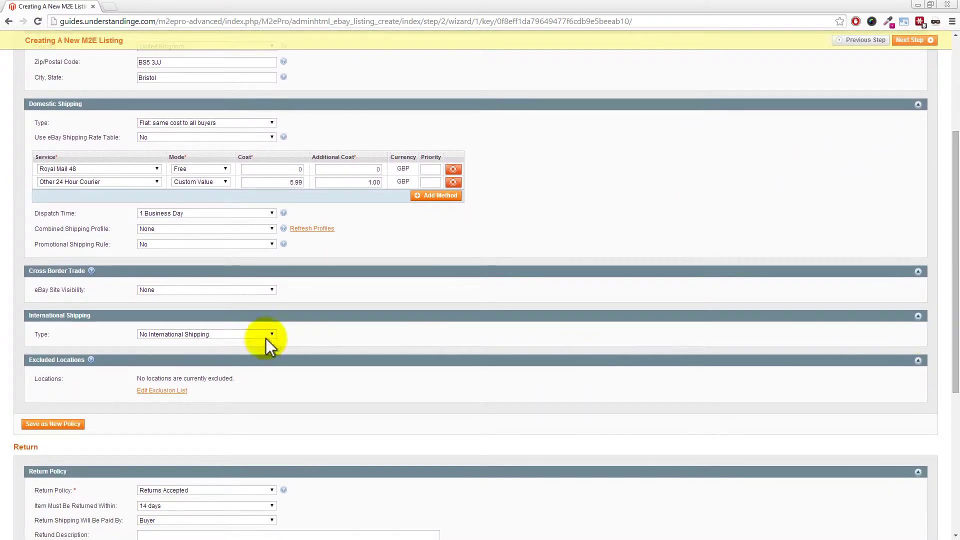
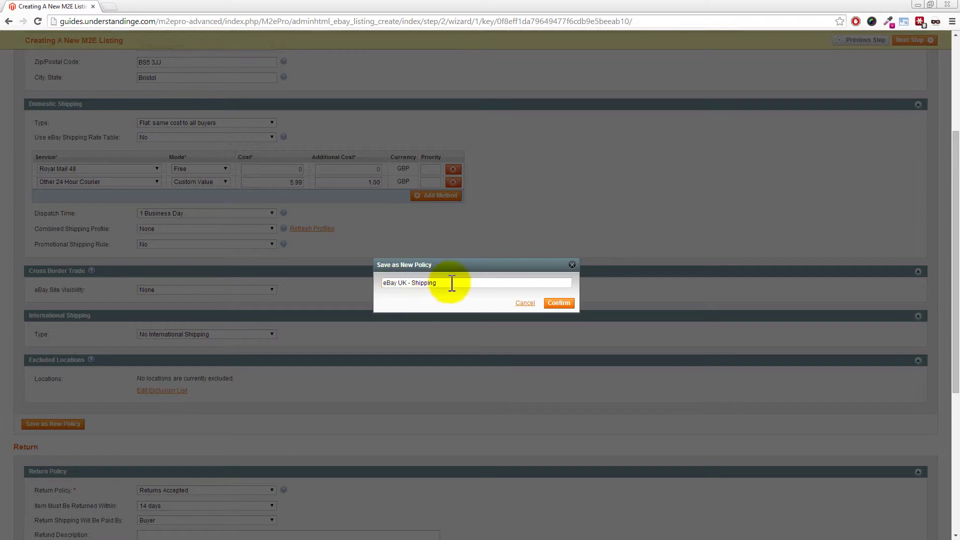
Step: Confirm saving the current shipping settings as a new shipping policy
{"action": "left_click", "coordinate": [558, 303]}
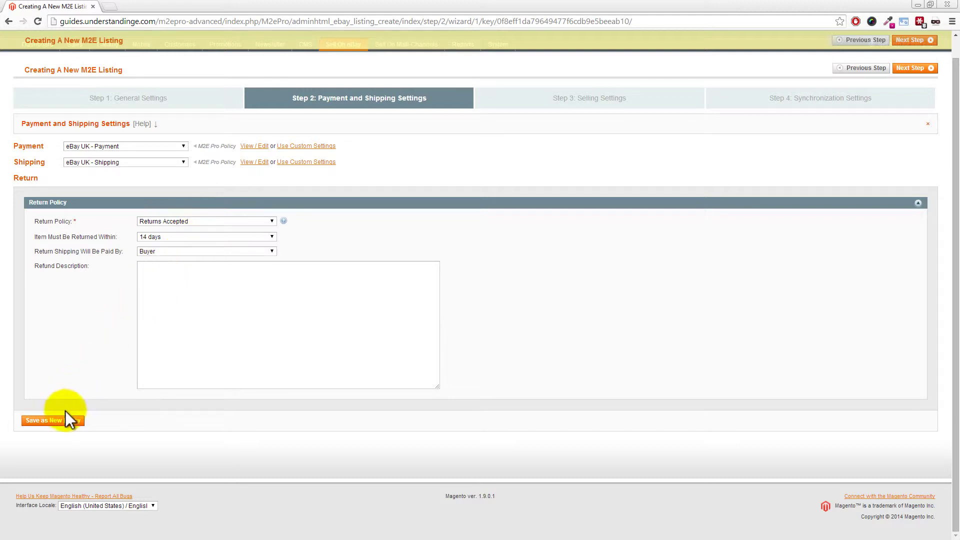
Step: Save the return terms as policy 'eBay Uk - Returns' and advance to Selling Settings
{"action": "left_click", "coordinate": [64, 429]}
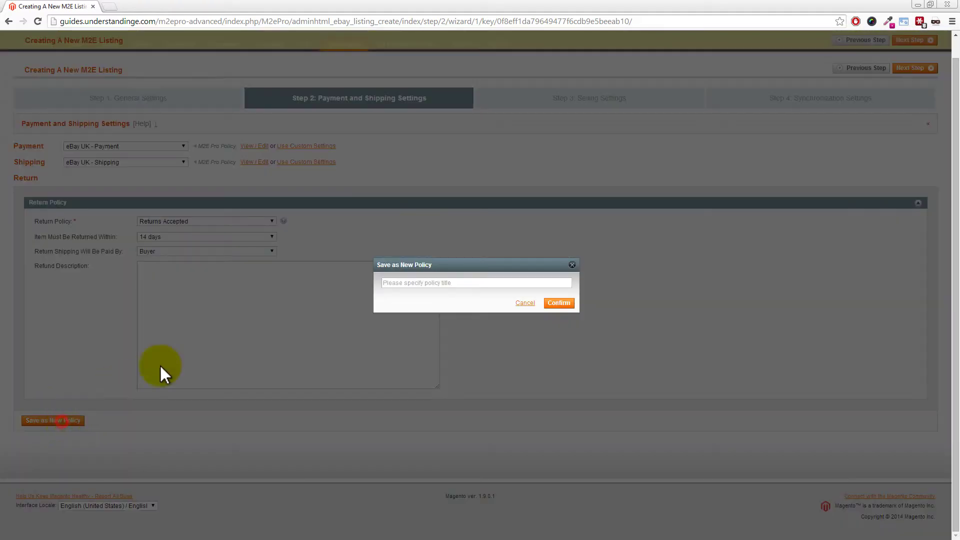
{"action": "left_click", "coordinate": [406, 284]}
{"action": "type", "text": "eB"}
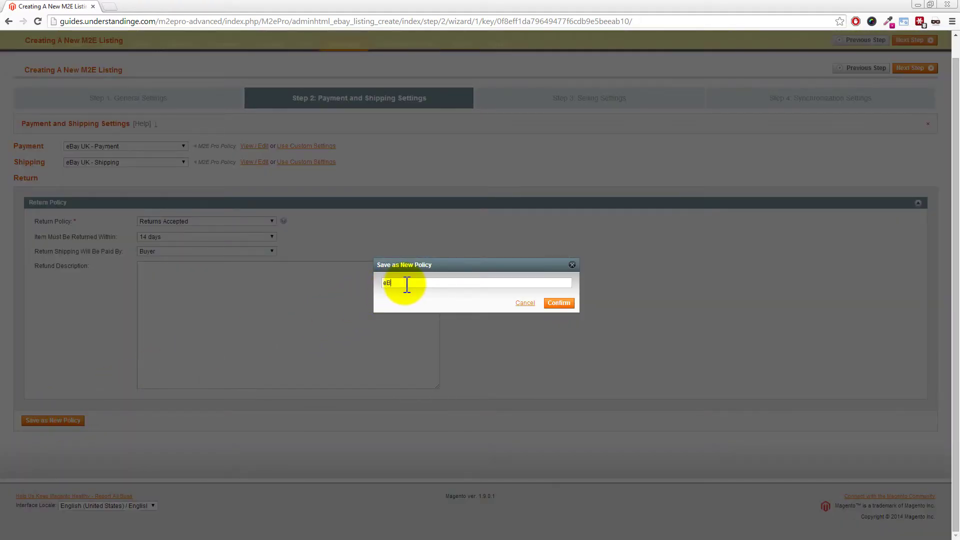
{"action": "type", "text": "ay Uk - Returns"}
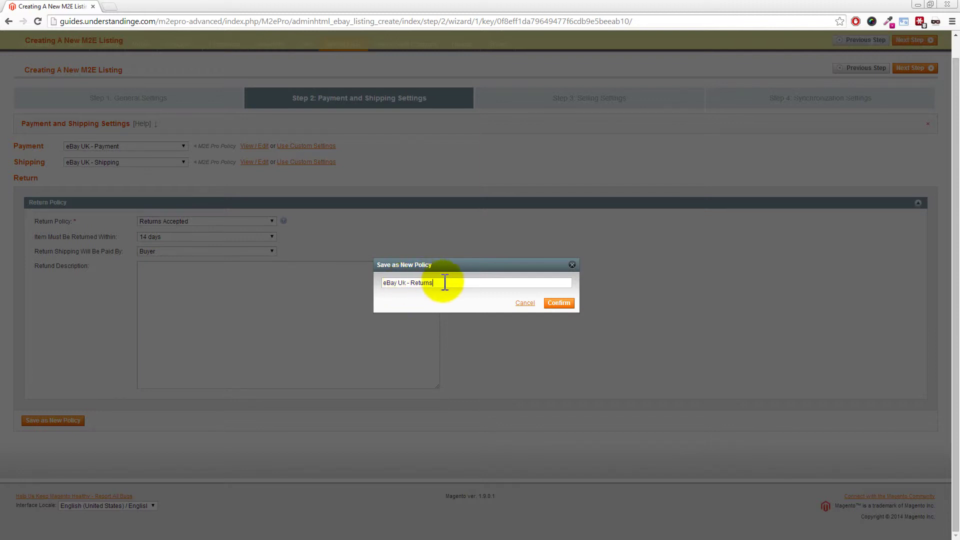
{"action": "left_click", "coordinate": [558, 303]}
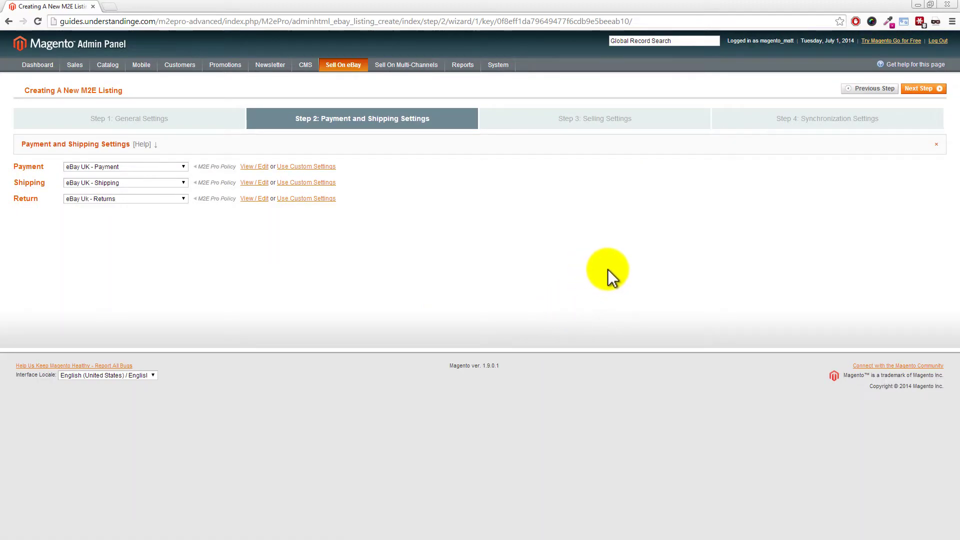
{"action": "left_click", "coordinate": [922, 88]}
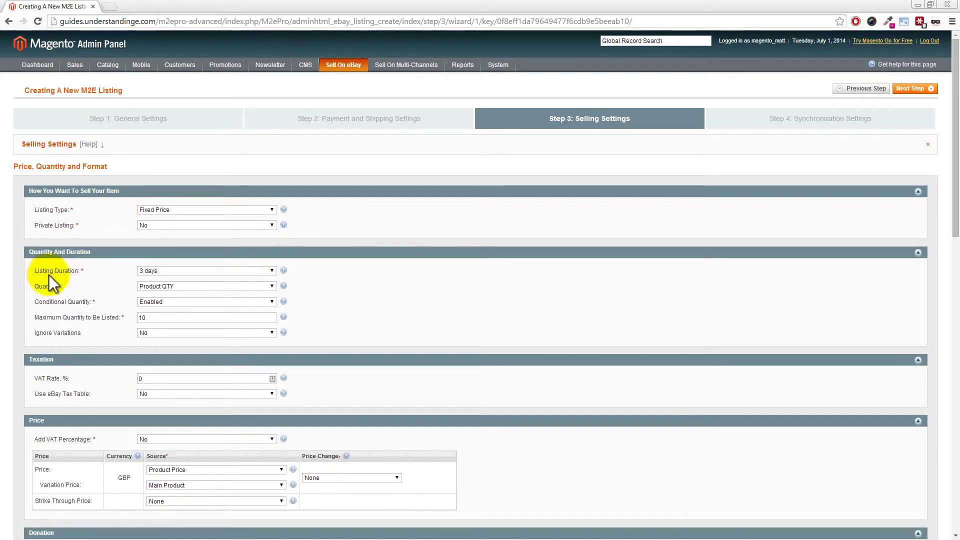
Step: Set Listing Duration to Good Till Cancelled and save as policy 'eBay UK - Price & QTY'
{"action": "left_click", "coordinate": [158, 271]}
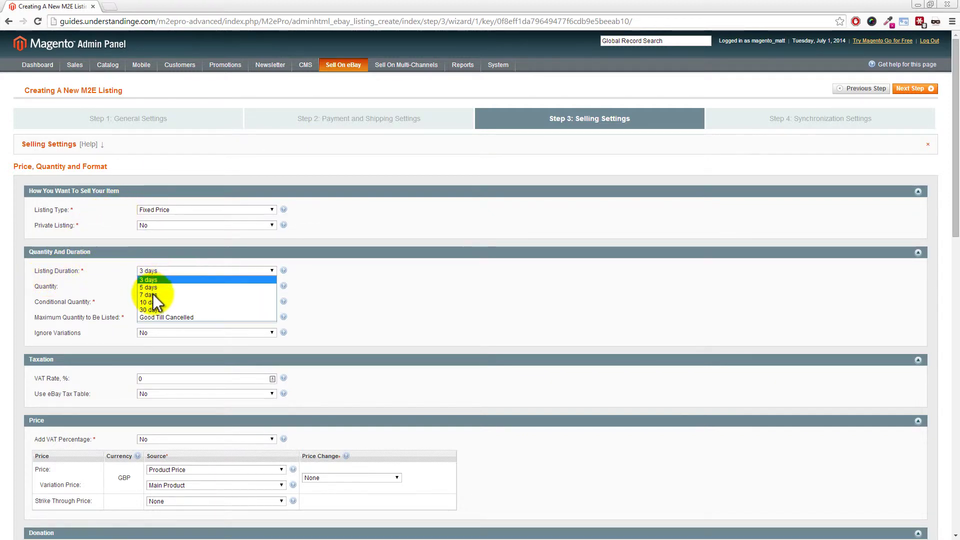
{"action": "left_click", "coordinate": [152, 319]}
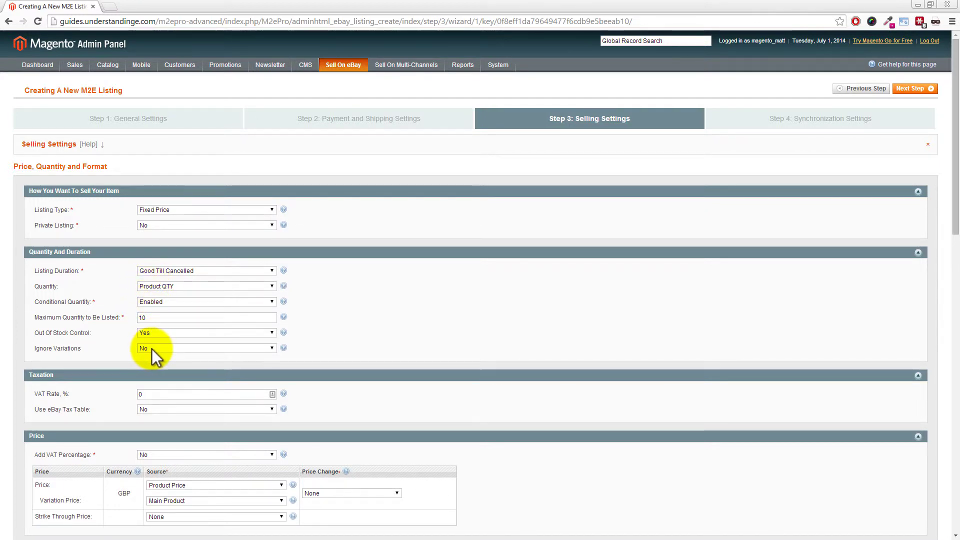
{"action": "left_click_drag", "start_coordinate": [954, 165], "coordinate": [956, 251]}
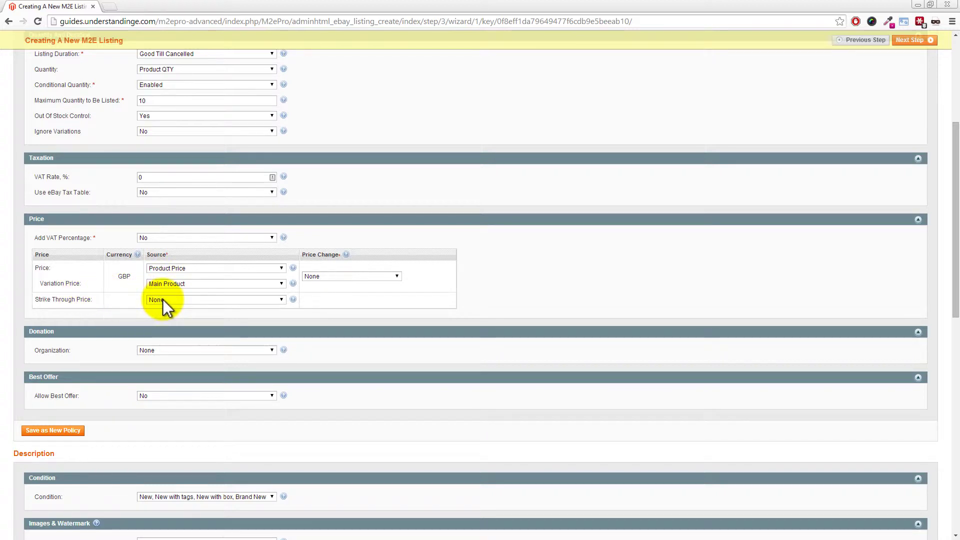
{"action": "scroll", "coordinate": [163, 299], "scroll_direction": "down", "scroll_amount": 2}
{"action": "left_click", "coordinate": [70, 359]}
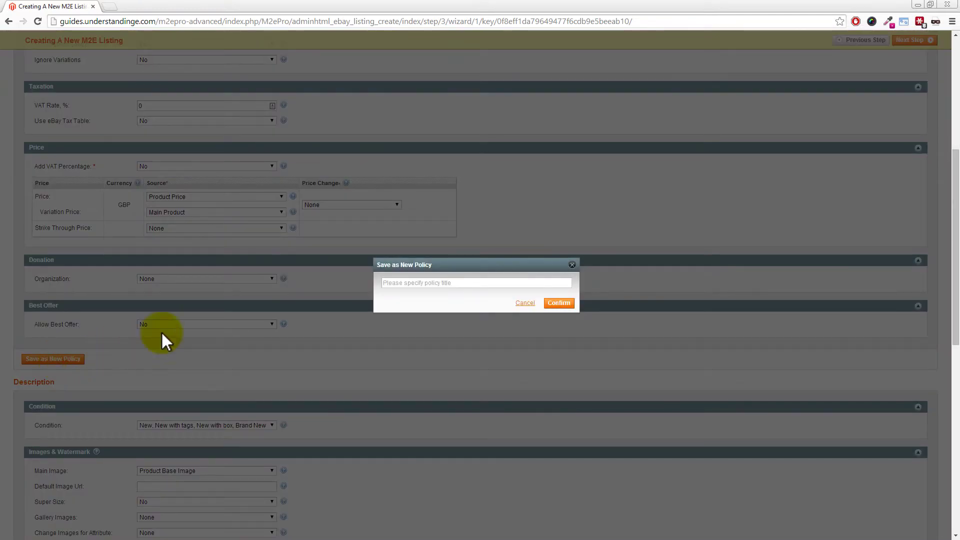
{"action": "left_click", "coordinate": [386, 286]}
{"action": "type", "text": "e"}
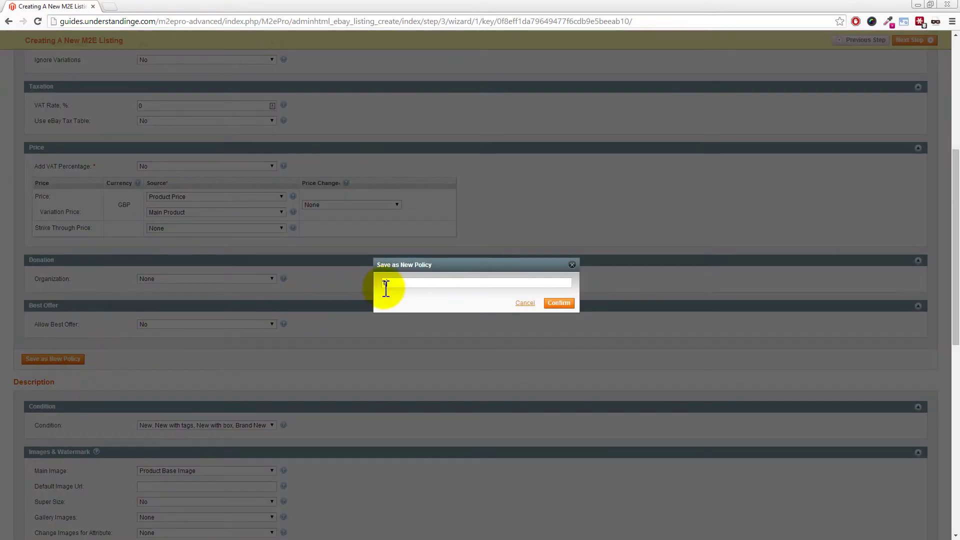
{"action": "type", "text": "Bay UK - Price & QTY"}
{"action": "left_click", "coordinate": [562, 304]}
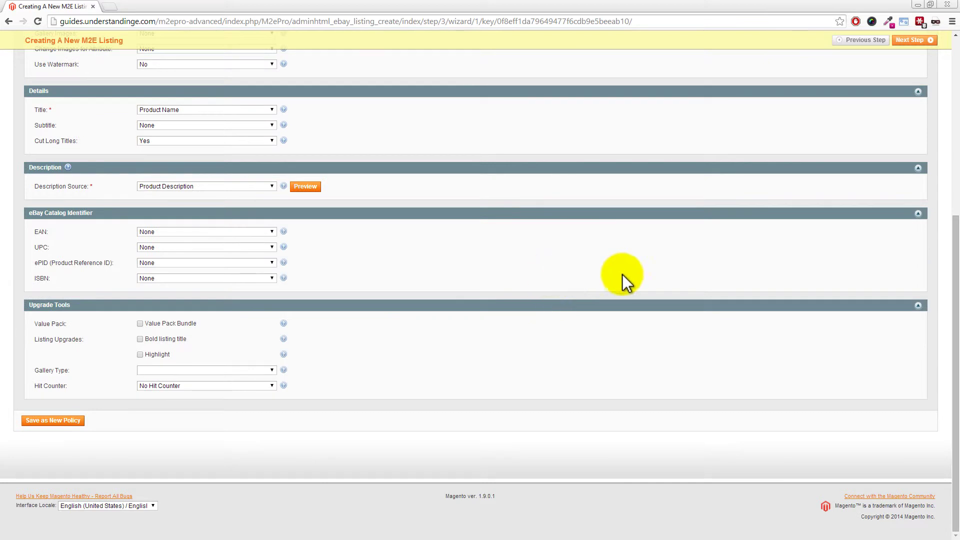
Step: Set Gallery Images to 'Up to 11' under Images & Watermark
{"action": "left_click_drag", "start_coordinate": [954, 299], "coordinate": [955, 188]}
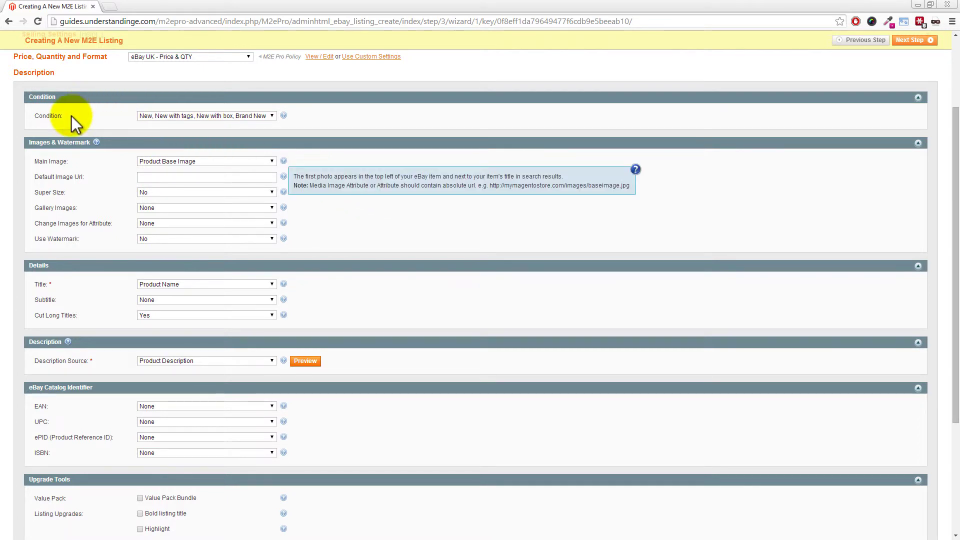
{"action": "mouse_move", "coordinate": [97, 143]}
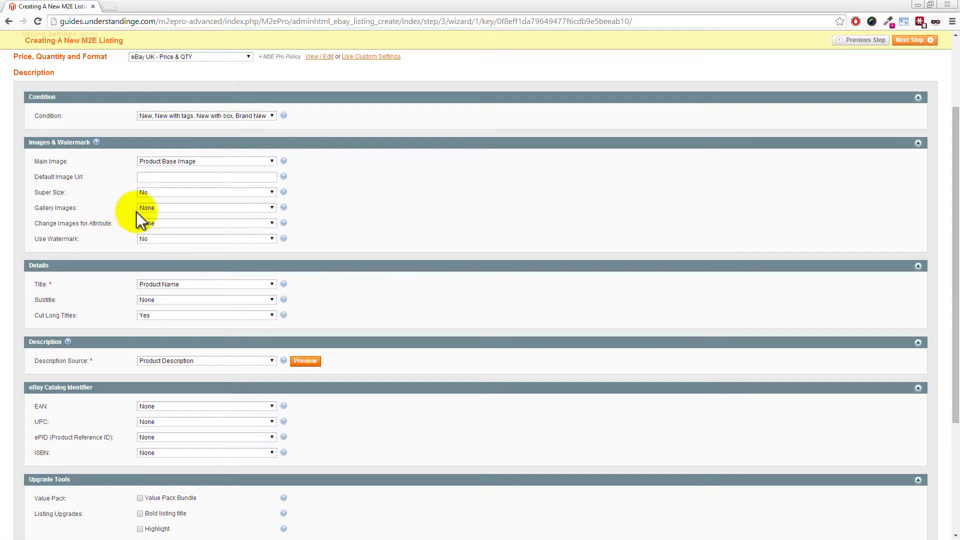
{"action": "left_click", "coordinate": [154, 207]}
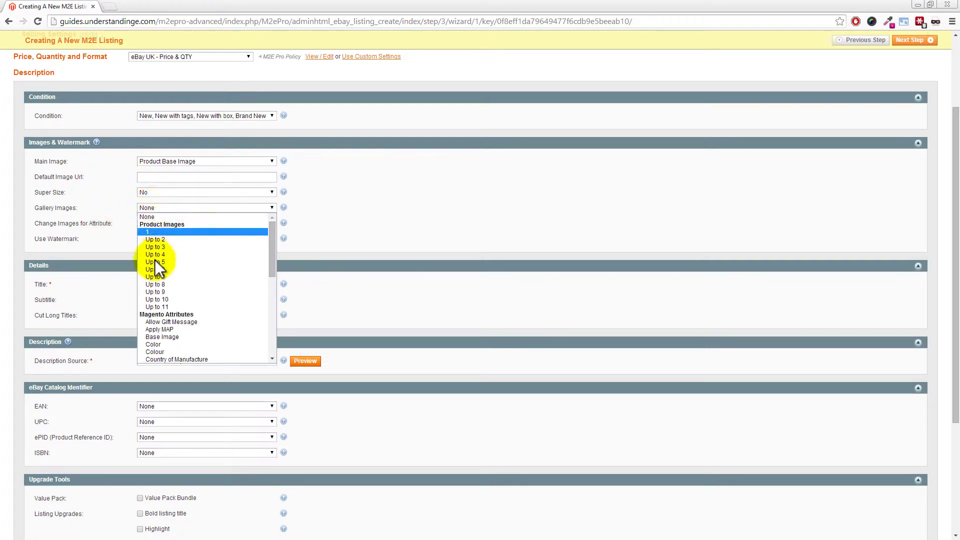
{"action": "left_click", "coordinate": [160, 305]}
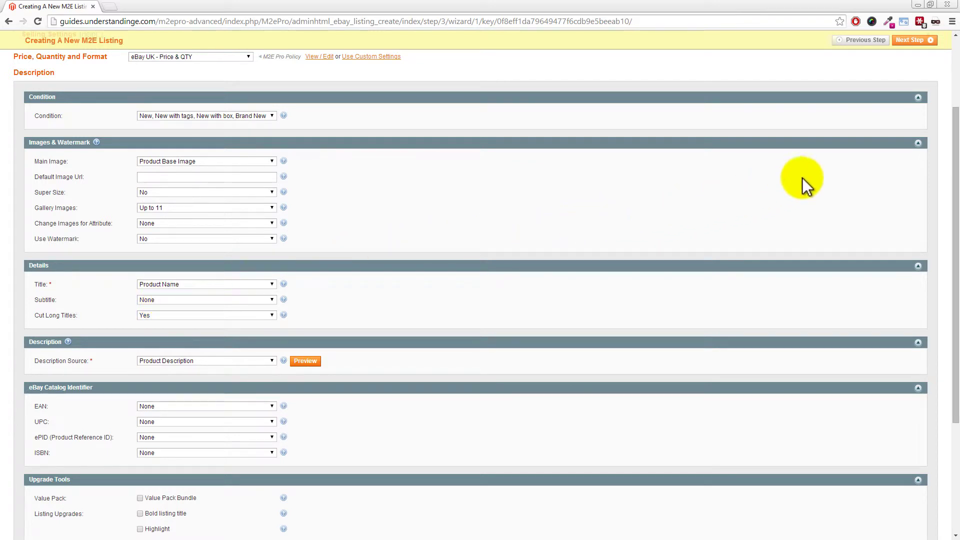
{"action": "left_click_drag", "start_coordinate": [954, 144], "coordinate": [946, 196]}
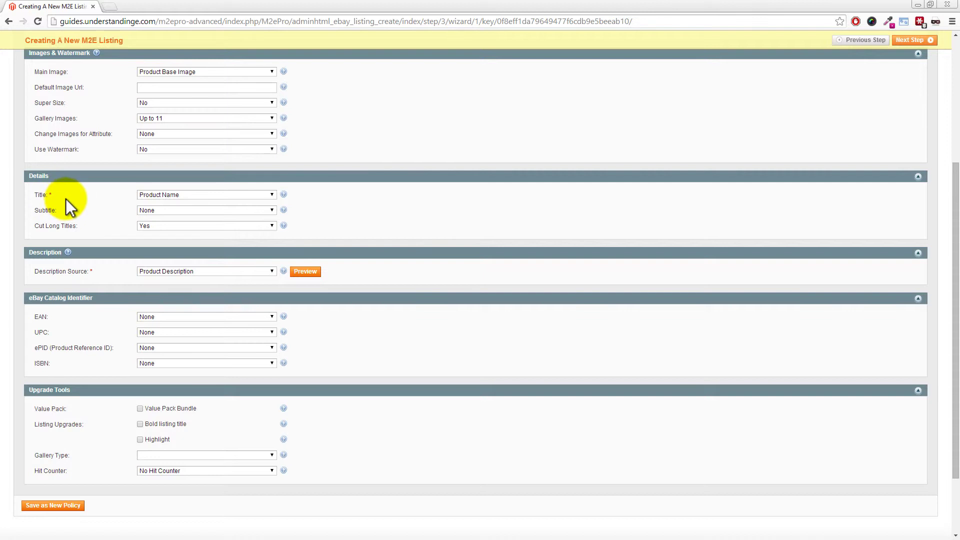
{"action": "left_click", "coordinate": [163, 196]}
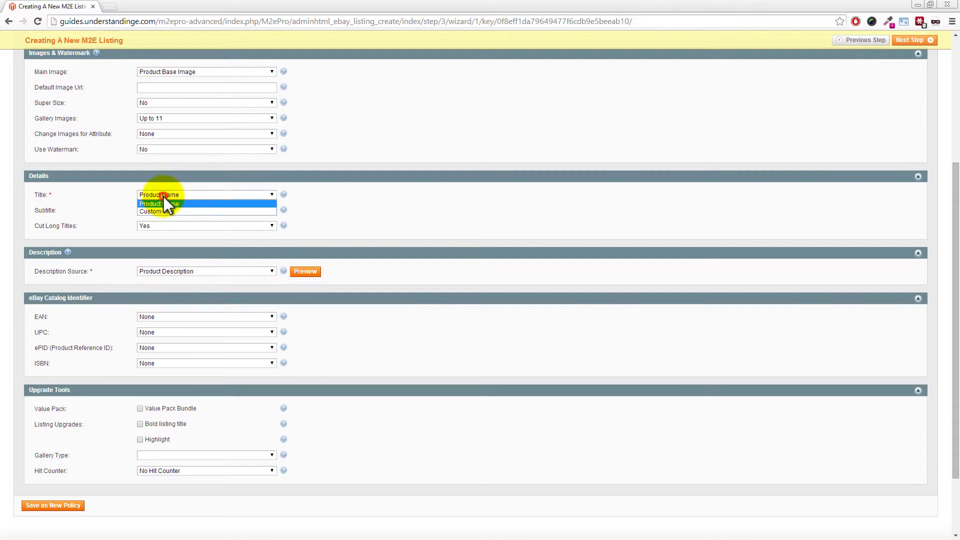
{"action": "left_click", "coordinate": [160, 209]}
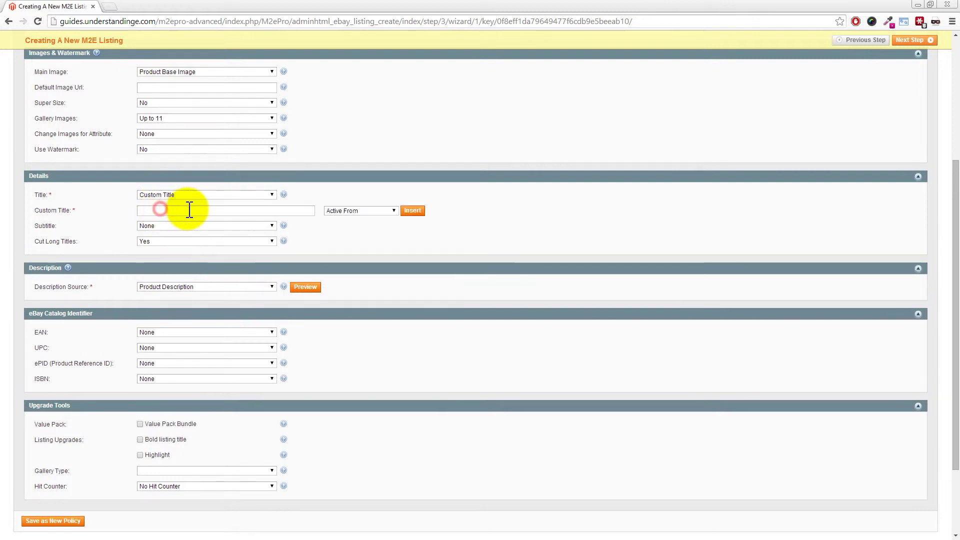
{"action": "left_click", "coordinate": [386, 212]}
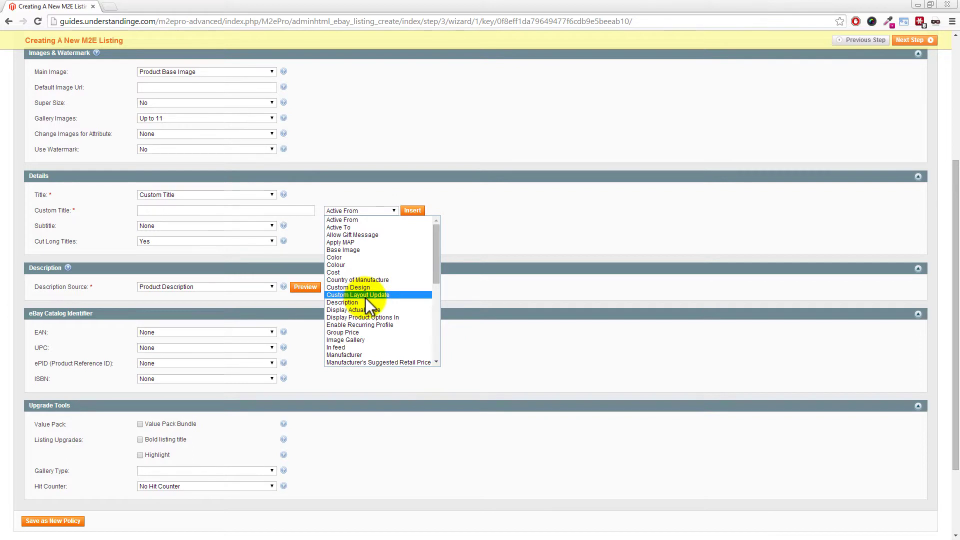
{"action": "left_click", "coordinate": [258, 196]}
{"action": "left_click", "coordinate": [239, 204]}
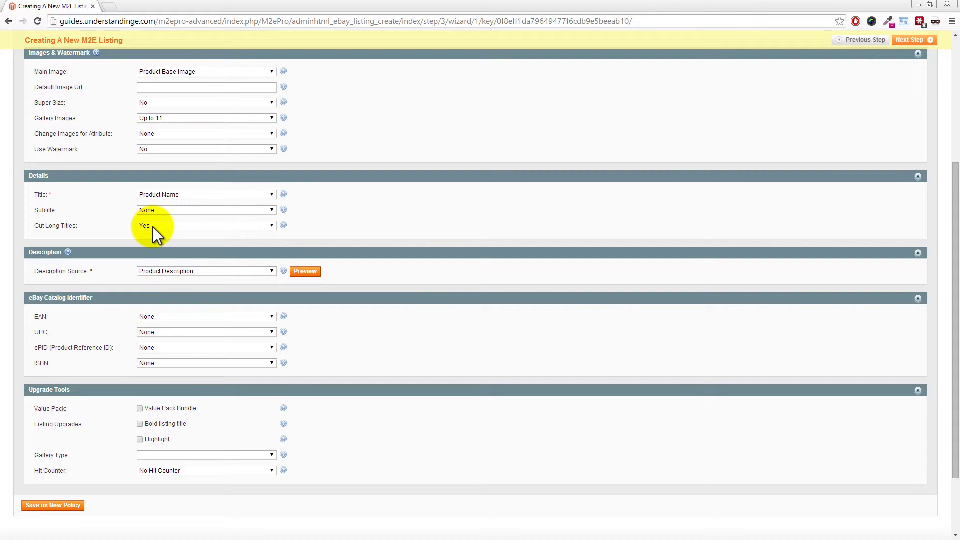
{"action": "left_click", "coordinate": [53, 271]}
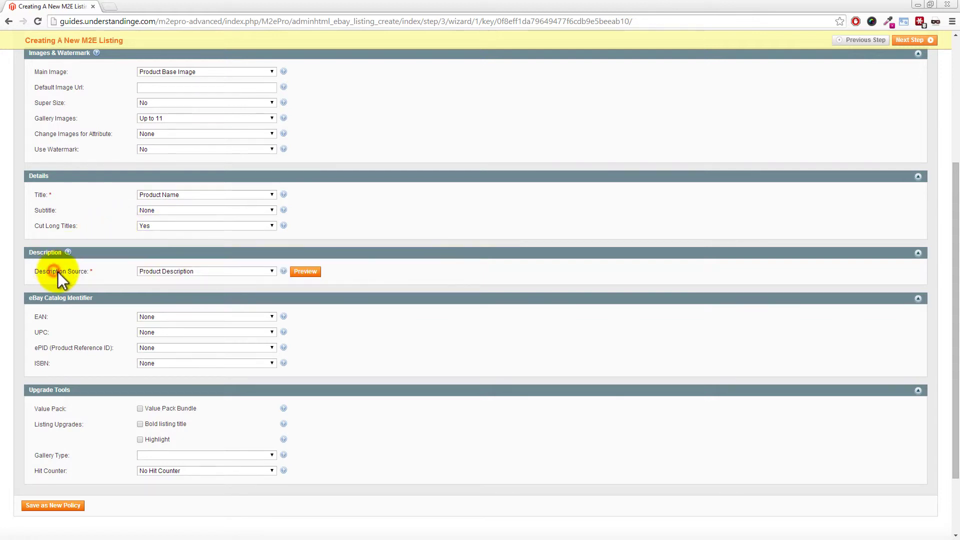
Step: Change the Description Source from Custom Description to Product Description
{"action": "left_click", "coordinate": [166, 272]}
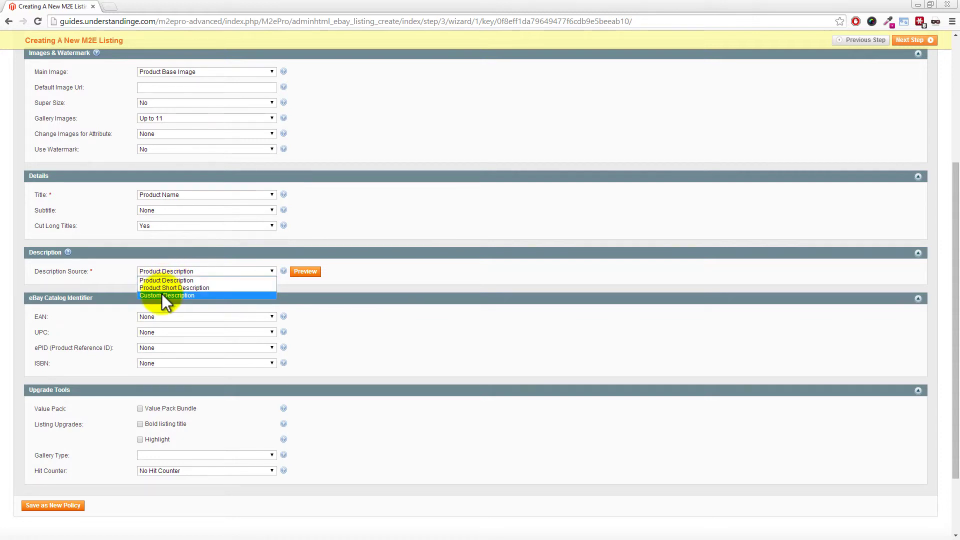
{"action": "left_click", "coordinate": [161, 294]}
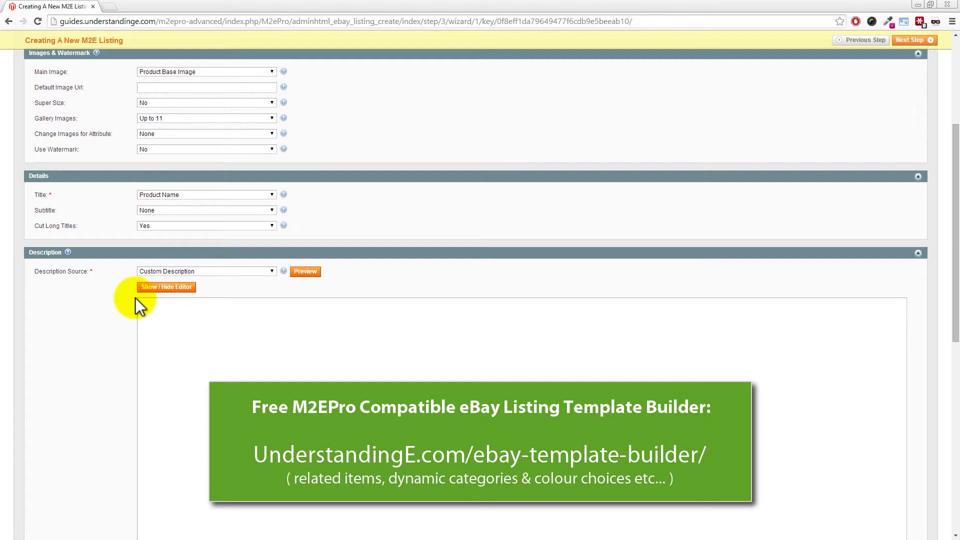
{"action": "left_click", "coordinate": [179, 271]}
{"action": "left_click", "coordinate": [181, 280]}
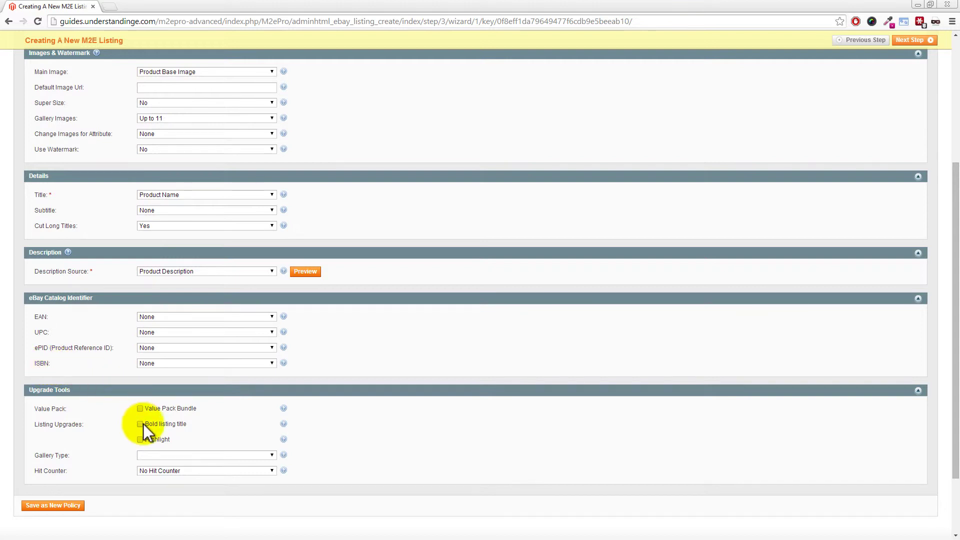
Step: Set Gallery Type to Gallery Picture and save as policy 'eBay UK - Description'
{"action": "left_click", "coordinate": [160, 454]}
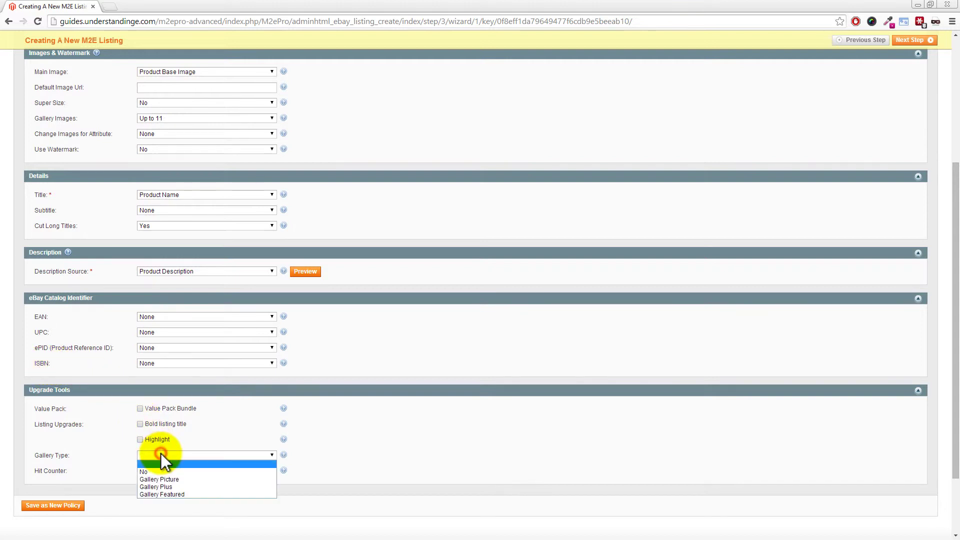
{"action": "left_click", "coordinate": [152, 480]}
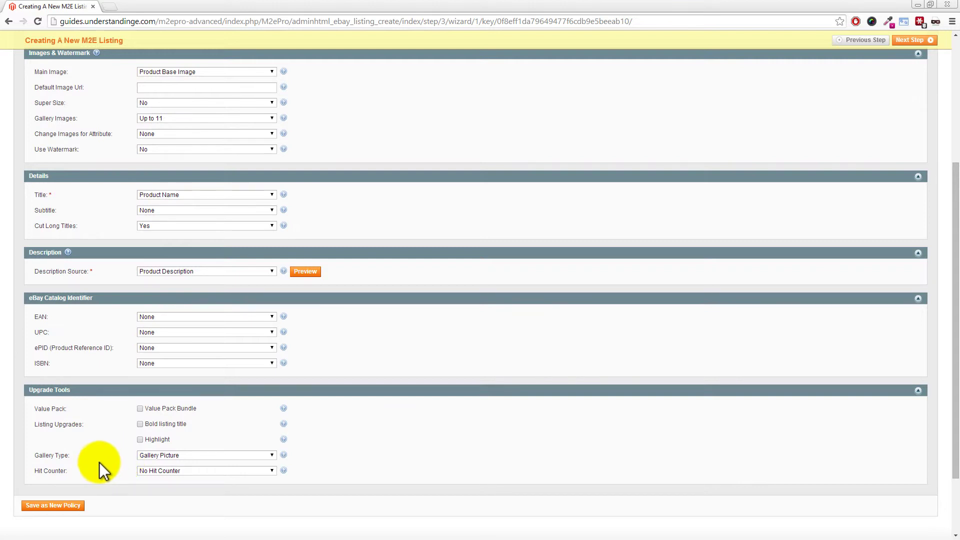
{"action": "left_click", "coordinate": [60, 505]}
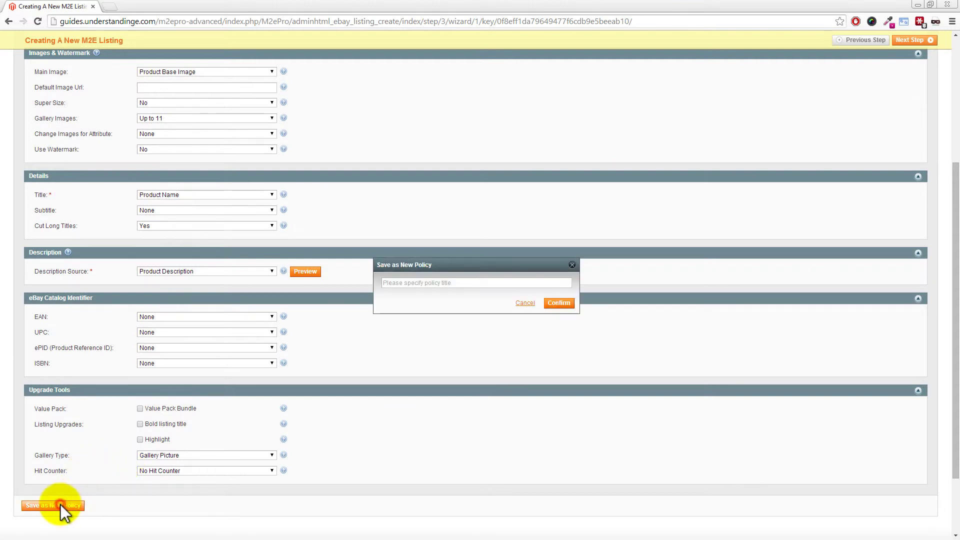
{"action": "left_click", "coordinate": [404, 286]}
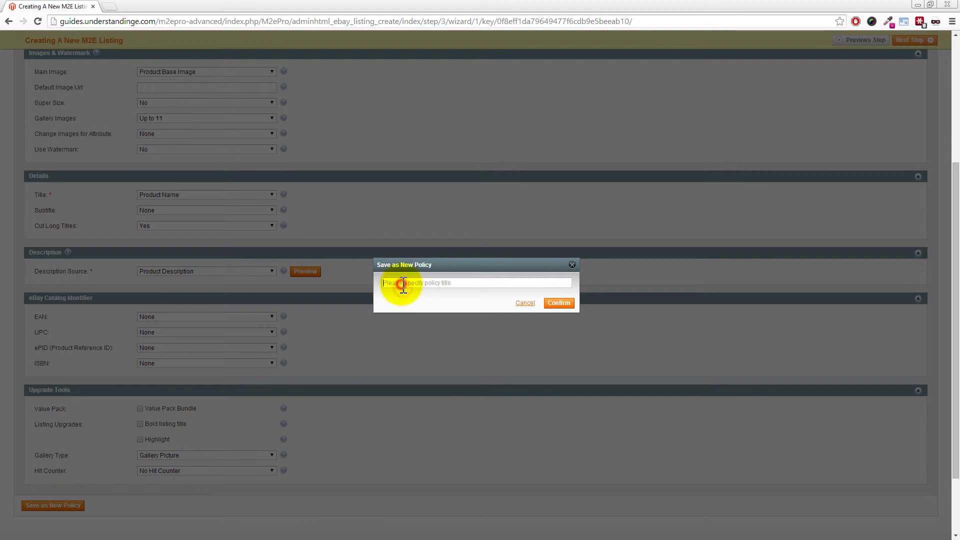
{"action": "type", "text": "eBay UK - Description"}
{"action": "left_click", "coordinate": [560, 303]}
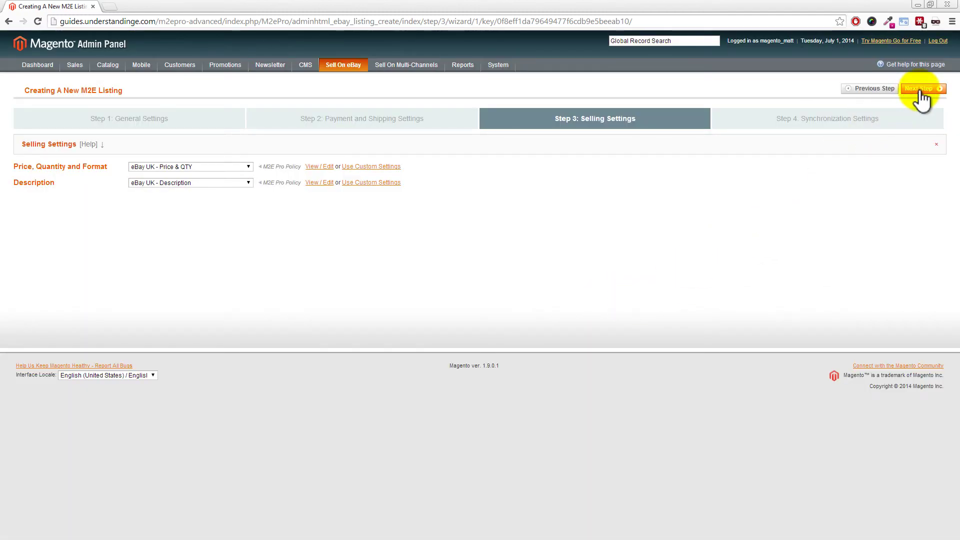
Step: Advance the listing wizard to Step 4: Synchronization Settings
{"action": "left_click", "coordinate": [923, 95]}
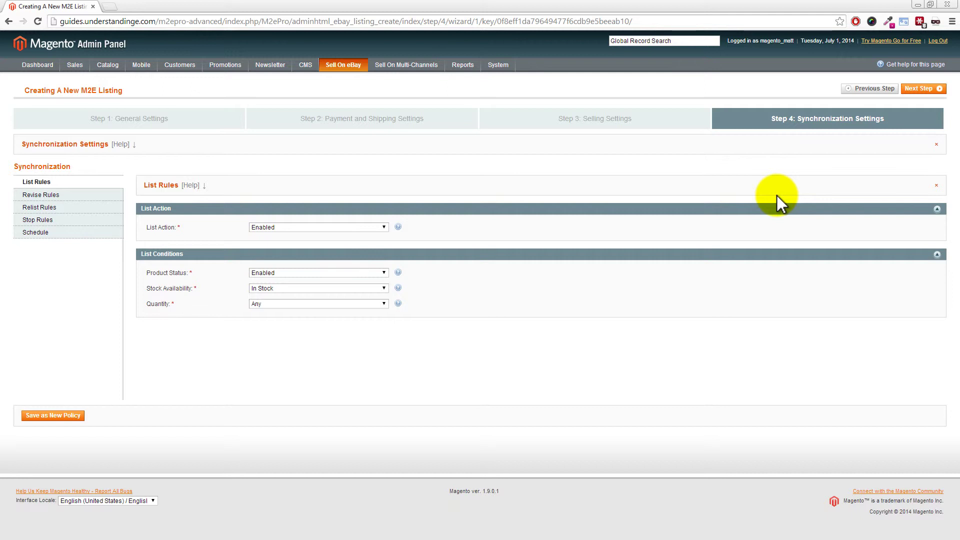
Step: Review the Revise, Relist and Stop rules, then set List Action to Disabled
{"action": "left_click", "coordinate": [289, 227]}
{"action": "left_click", "coordinate": [284, 237]}
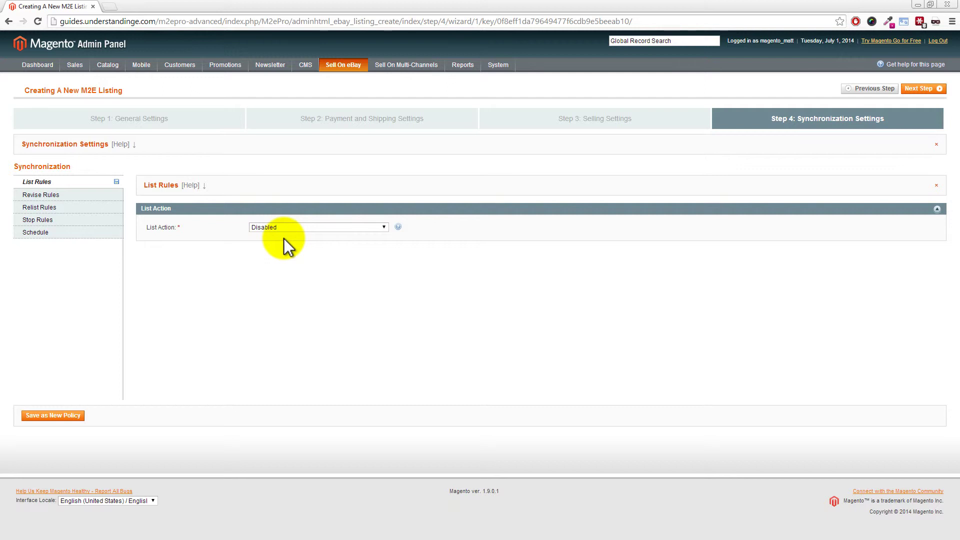
{"action": "left_click", "coordinate": [299, 238]}
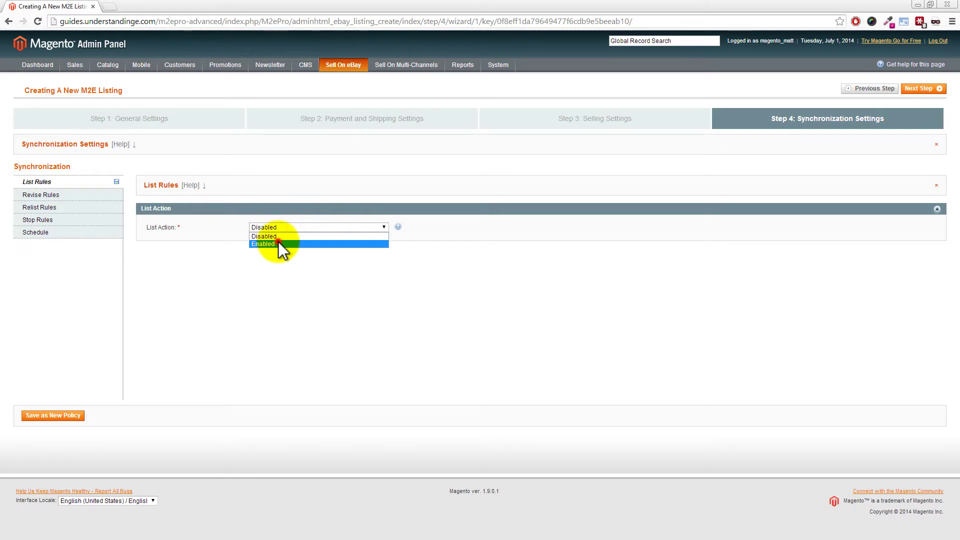
{"action": "left_click", "coordinate": [278, 241]}
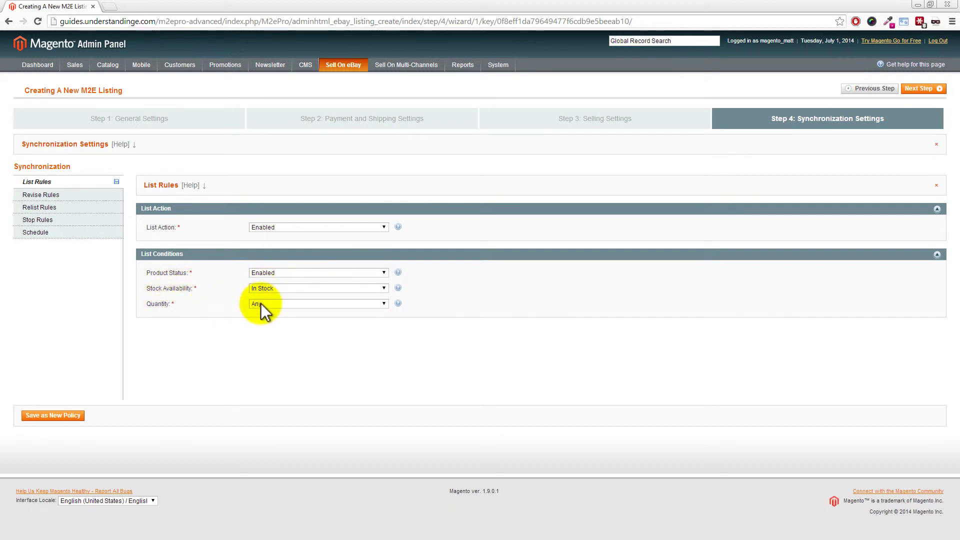
{"action": "left_click", "coordinate": [64, 200]}
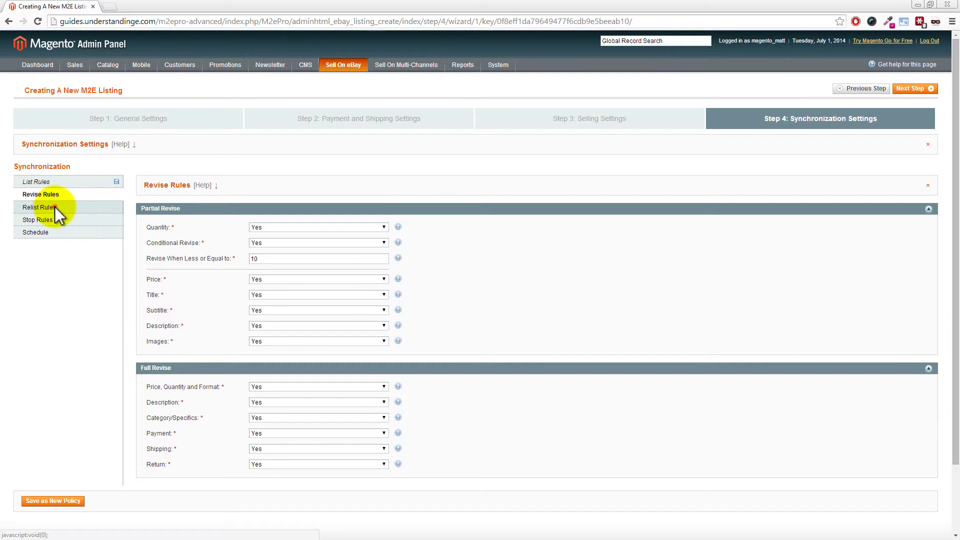
{"action": "left_click", "coordinate": [57, 208]}
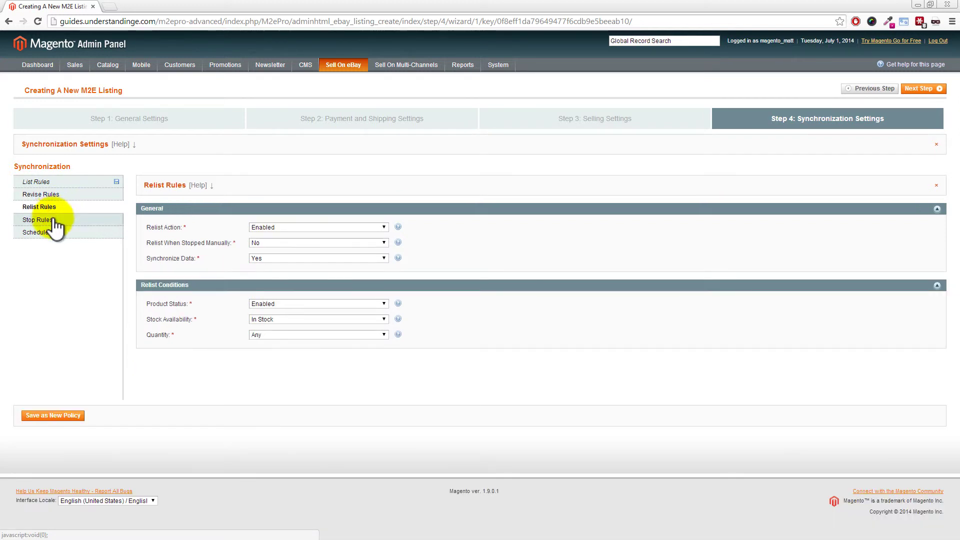
{"action": "left_click", "coordinate": [53, 220]}
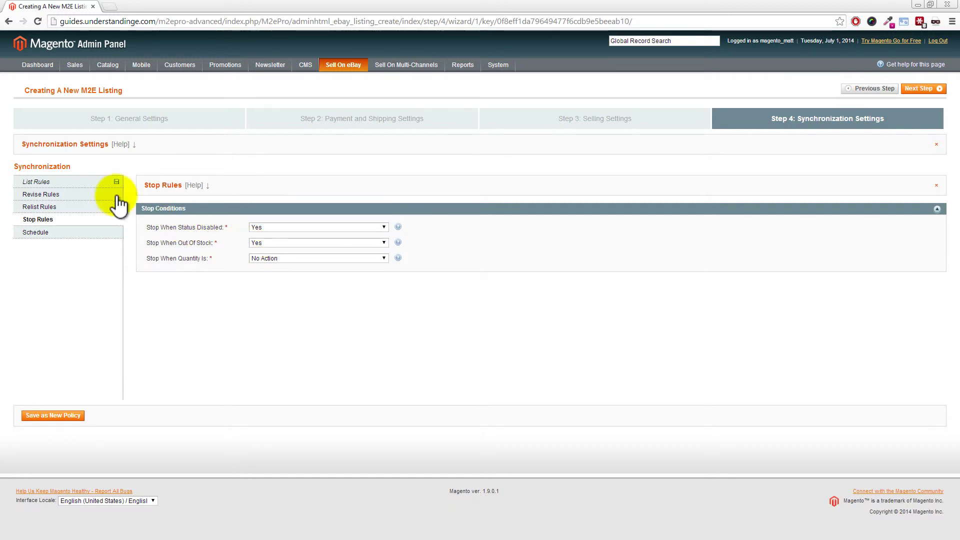
{"action": "left_click", "coordinate": [95, 182]}
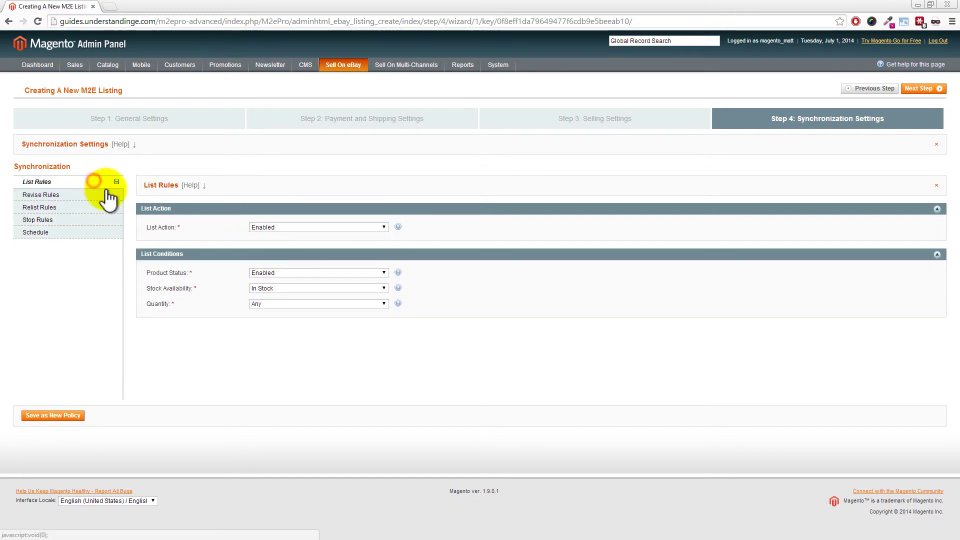
{"action": "left_click", "coordinate": [268, 227]}
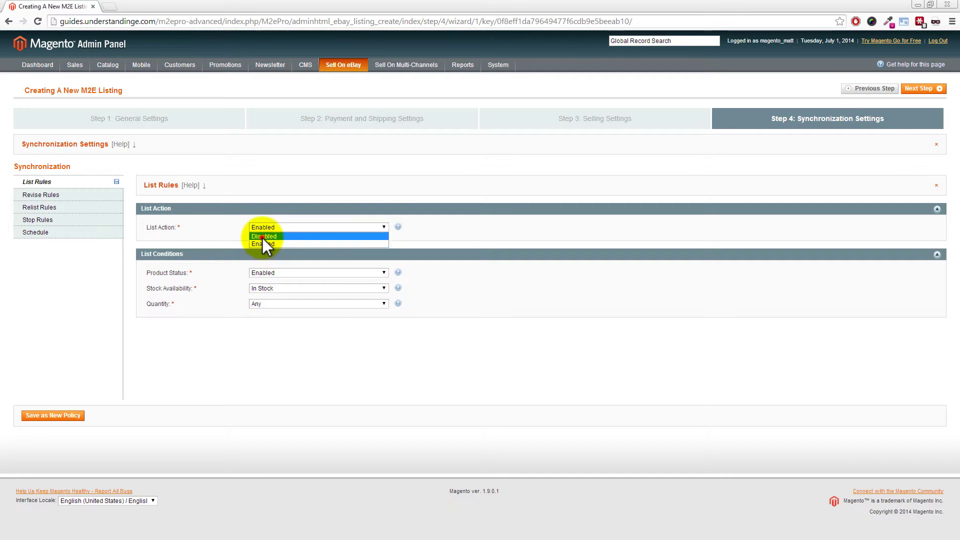
{"action": "left_click", "coordinate": [262, 237]}
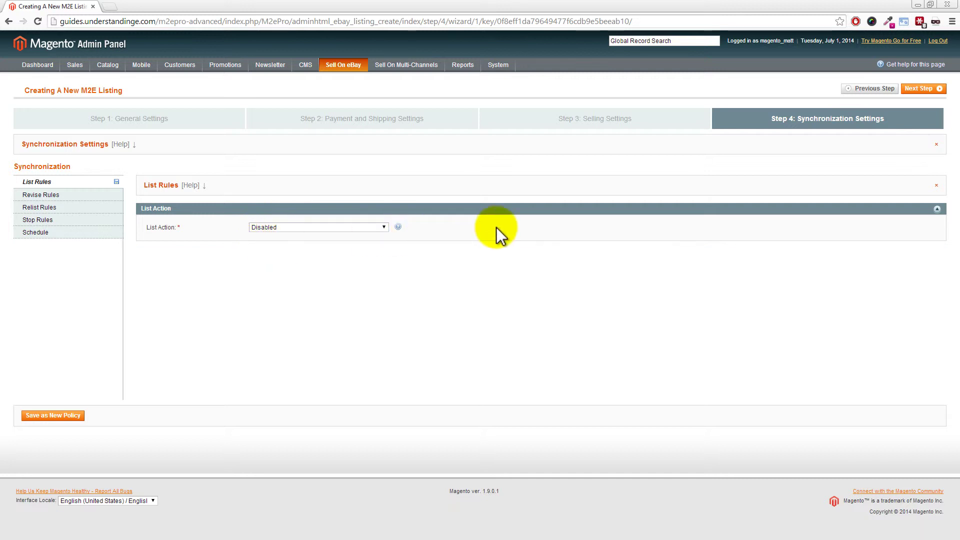
Step: Save the synchronization rules as policy 'eBay UK - Sync' and complete the listing
{"action": "left_click", "coordinate": [45, 417]}
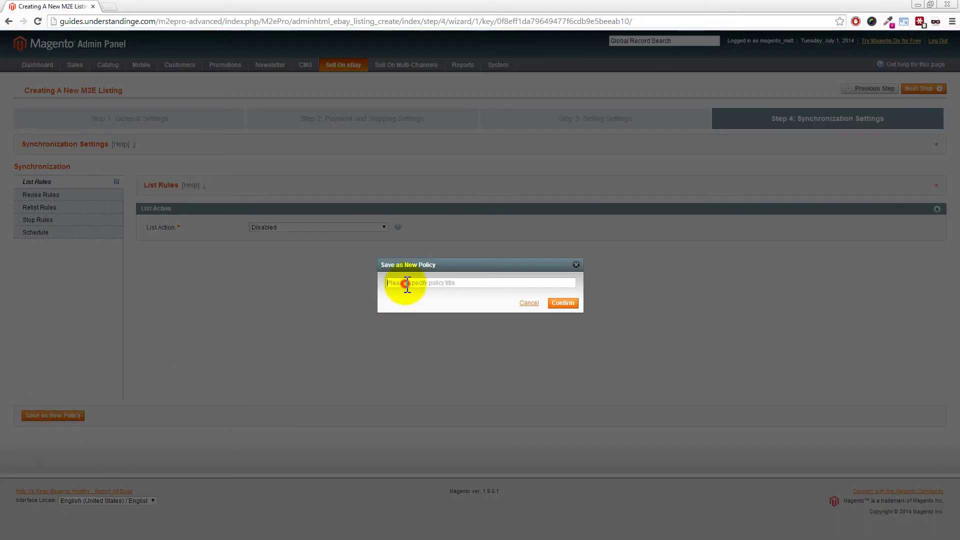
{"action": "type", "text": "eBay UK -"}
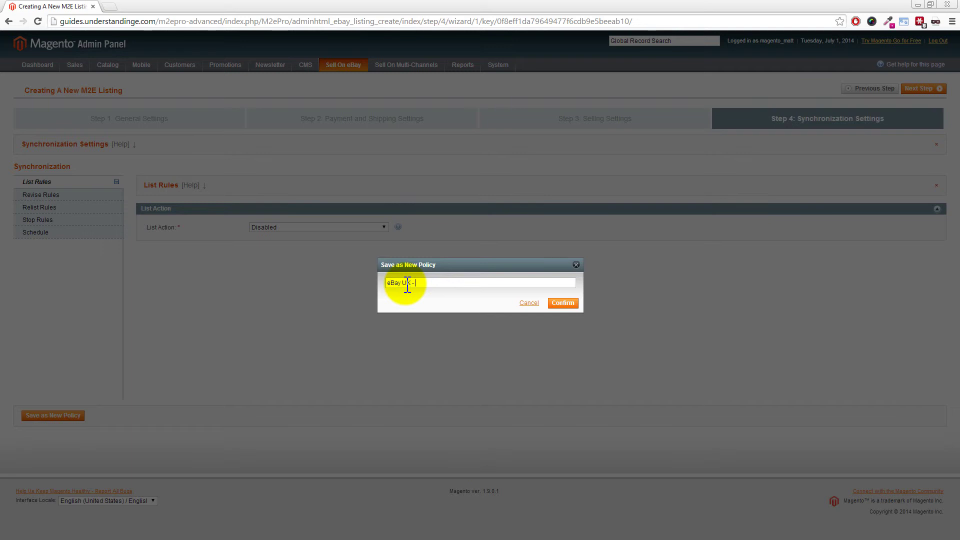
{"action": "type", "text": "Sync"}
{"action": "left_click", "coordinate": [564, 303]}
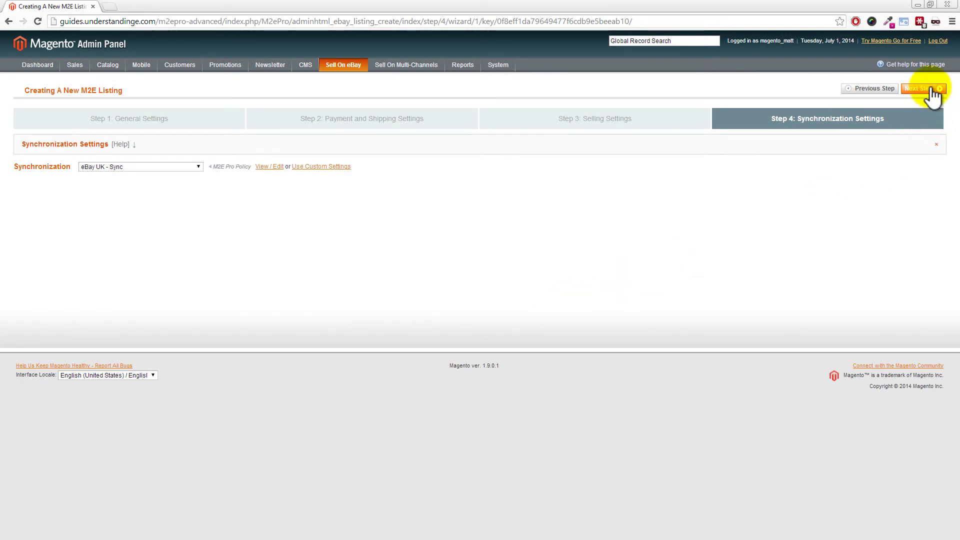
{"action": "left_click", "coordinate": [930, 89]}
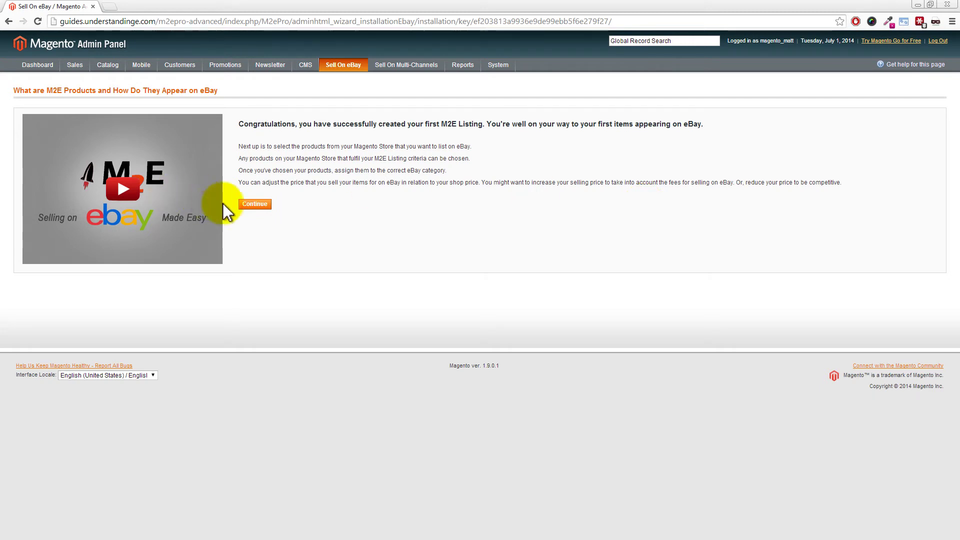
Step: Choose the Toaster product from the full product list and continue
{"action": "left_click", "coordinate": [255, 205]}
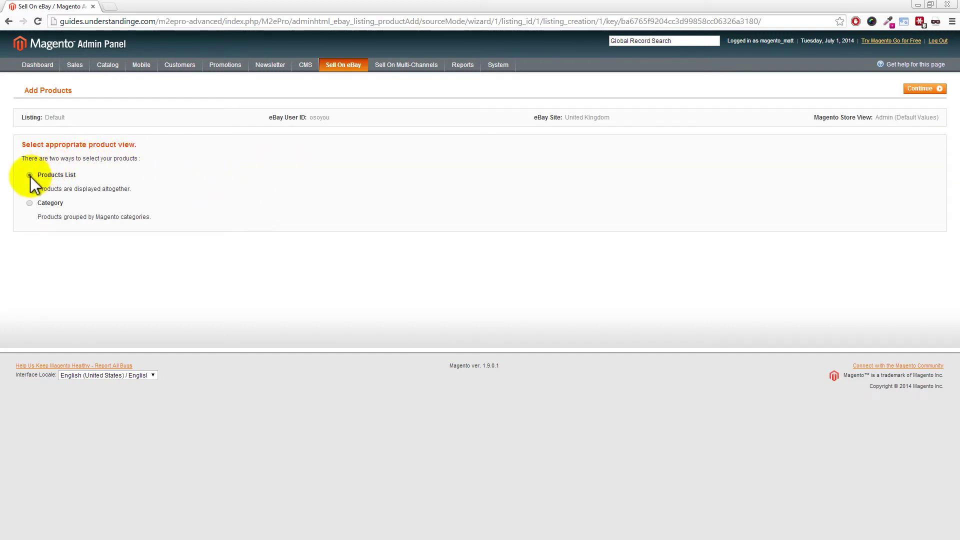
{"action": "left_click", "coordinate": [921, 89]}
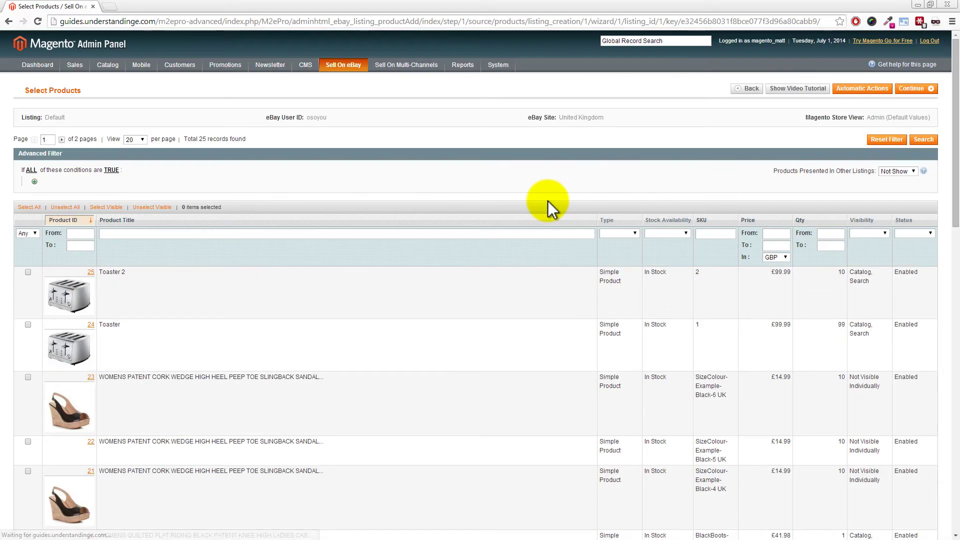
{"action": "left_click", "coordinate": [28, 324]}
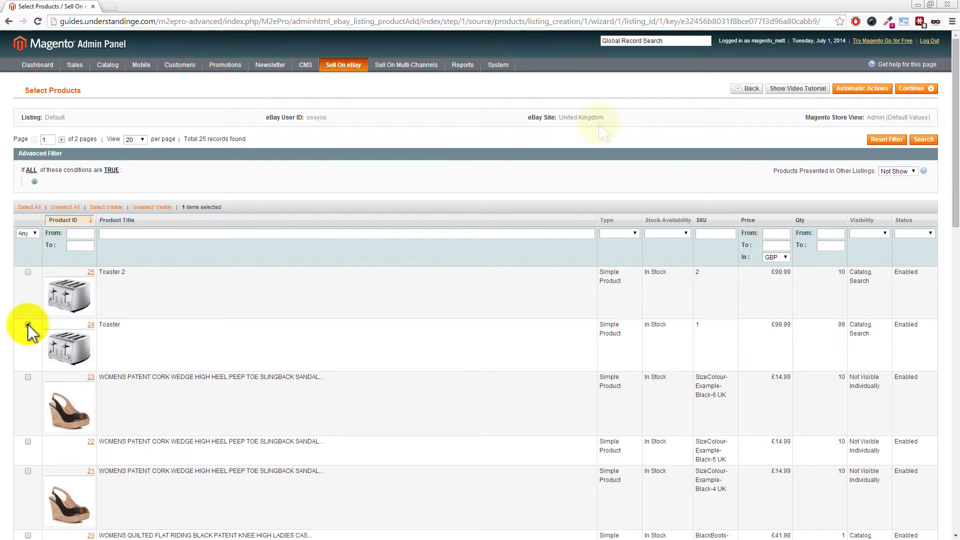
{"action": "left_click", "coordinate": [915, 89]}
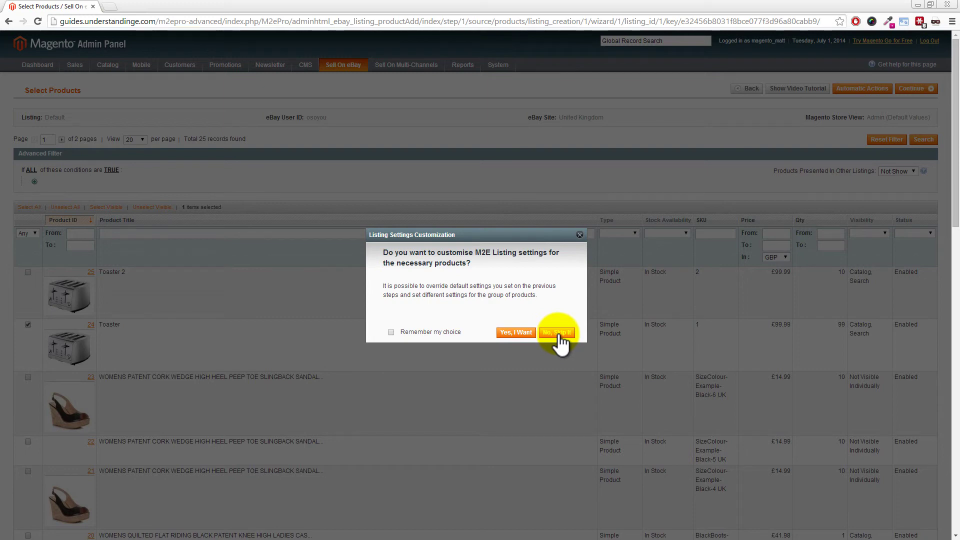
Step: Skip custom settings, use one category for all products, and pick Toasters (77285) by searching 'toaster'
{"action": "left_click", "coordinate": [558, 333]}
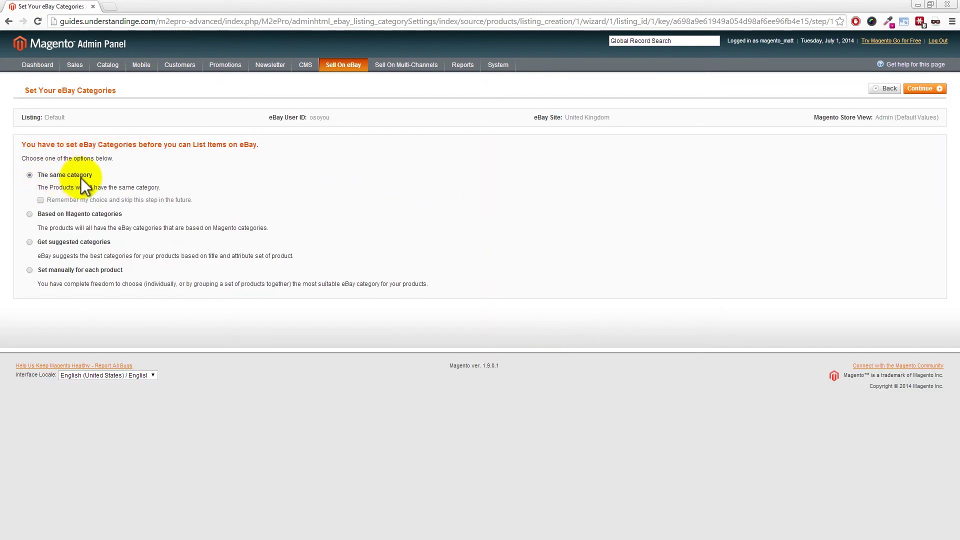
{"action": "left_click", "coordinate": [919, 90]}
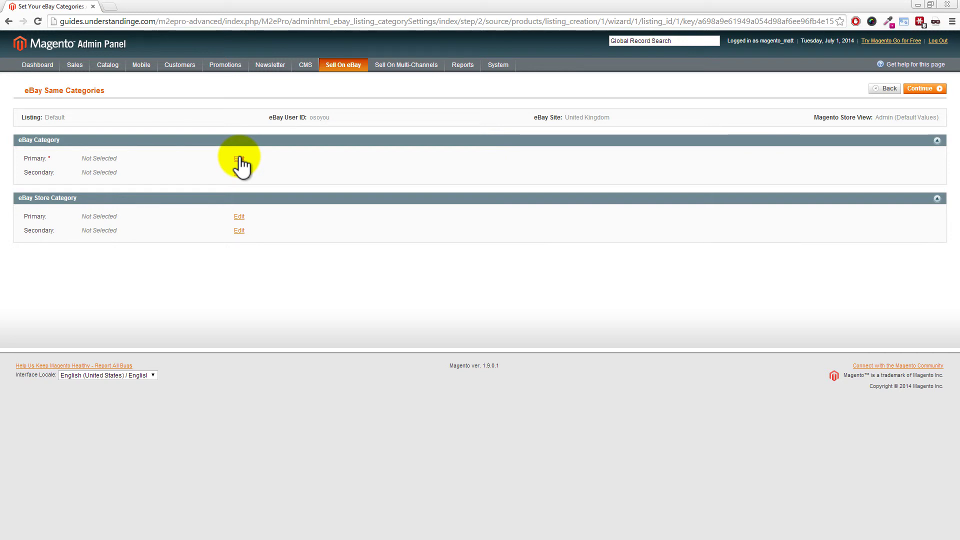
{"action": "left_click", "coordinate": [239, 159]}
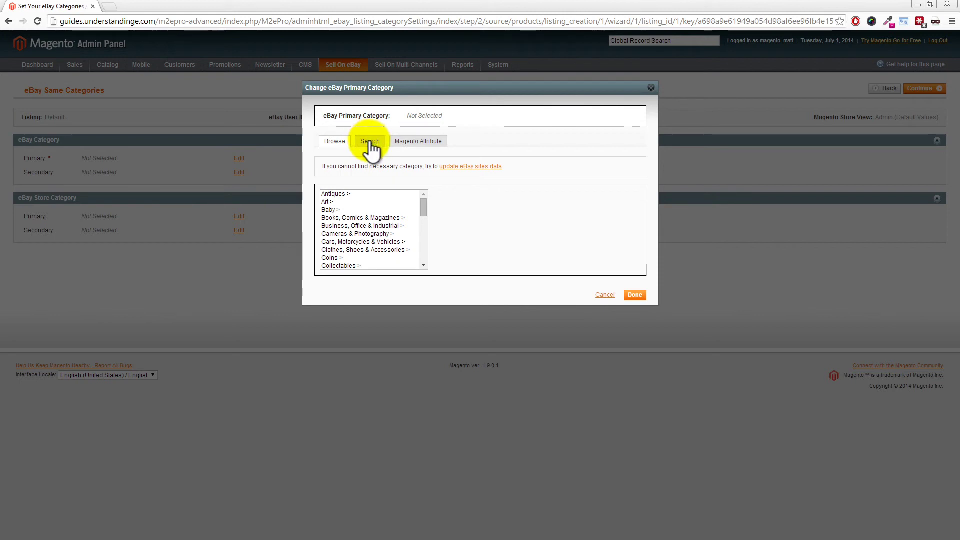
{"action": "left_click", "coordinate": [370, 141]}
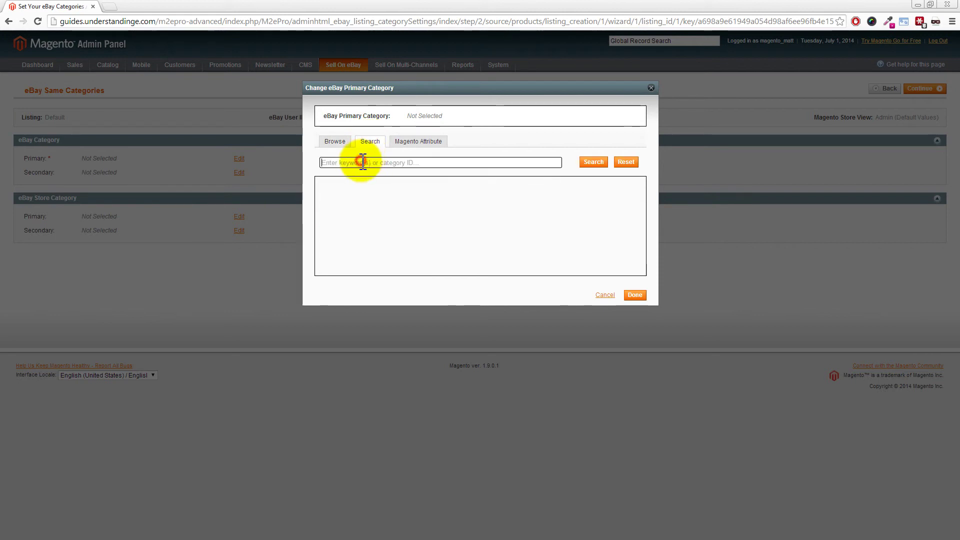
{"action": "left_click", "coordinate": [363, 162]}
{"action": "type", "text": "toaster"}
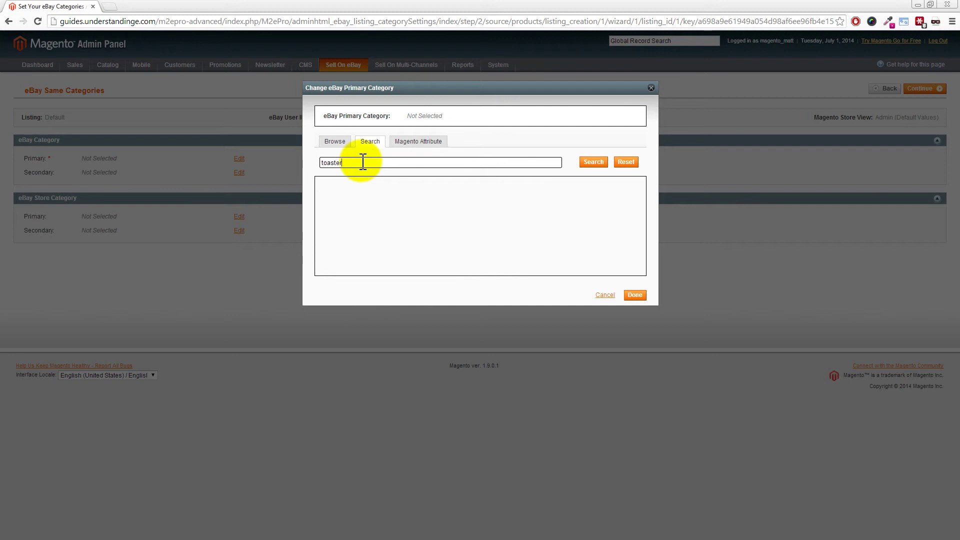
{"action": "left_click", "coordinate": [591, 163]}
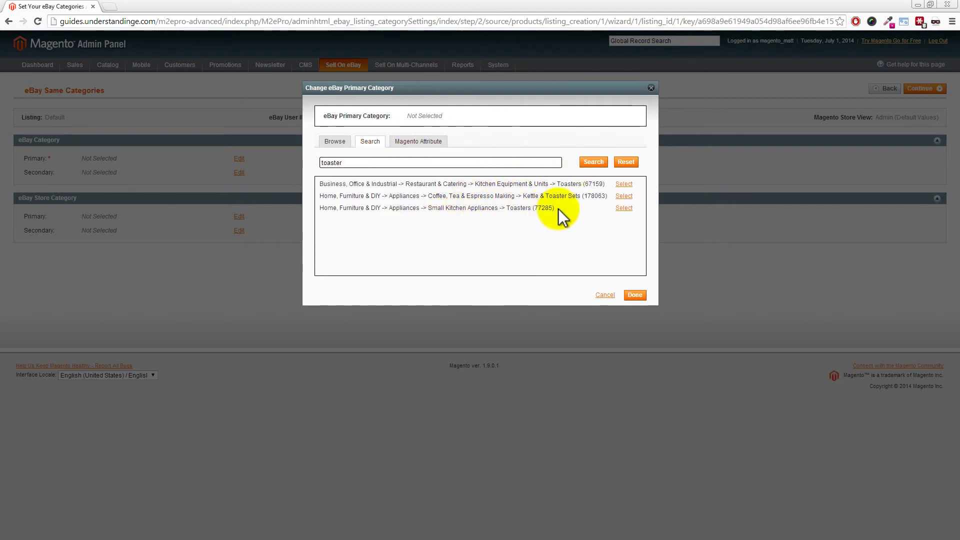
{"action": "left_click", "coordinate": [623, 208]}
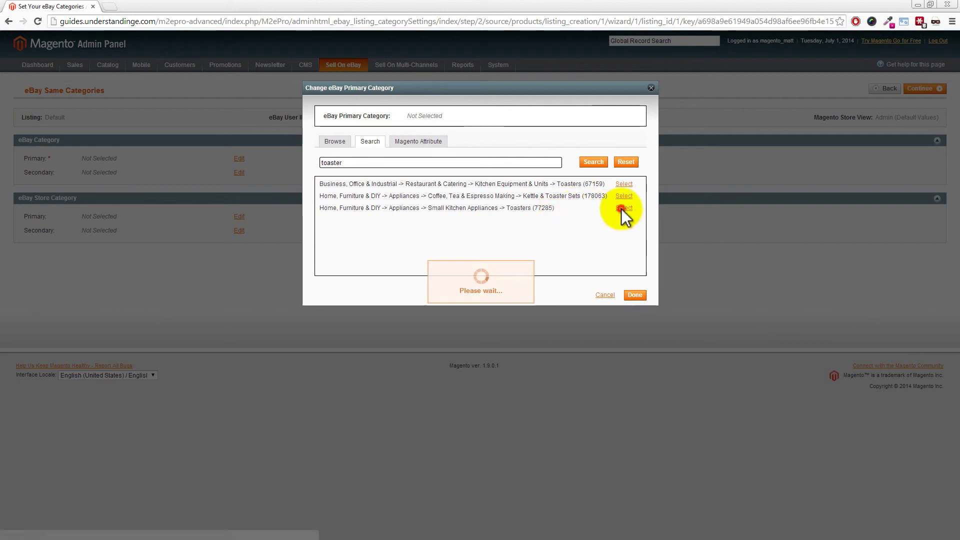
{"action": "left_click", "coordinate": [638, 295]}
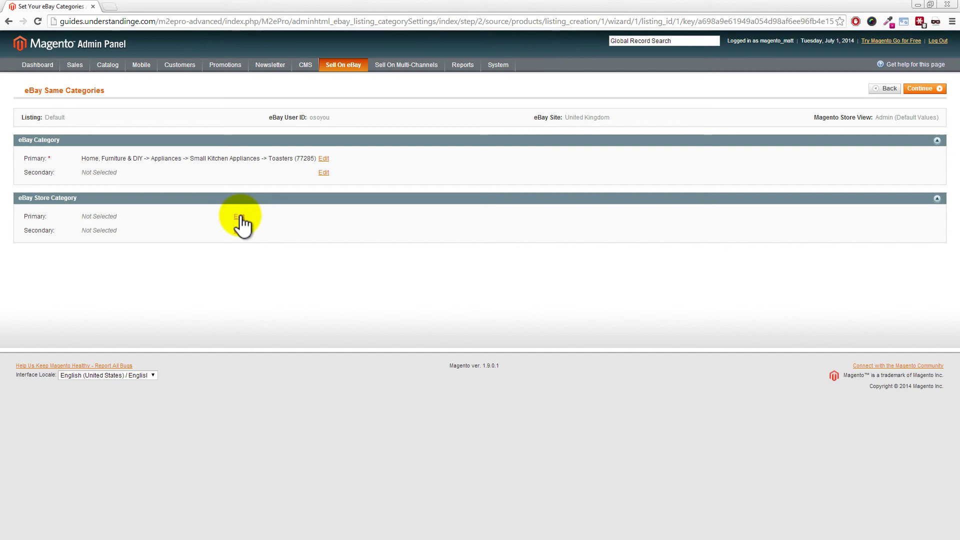
Step: Choose Hardware > Magnets as the primary store category and continue to item specifics
{"action": "left_click", "coordinate": [240, 216]}
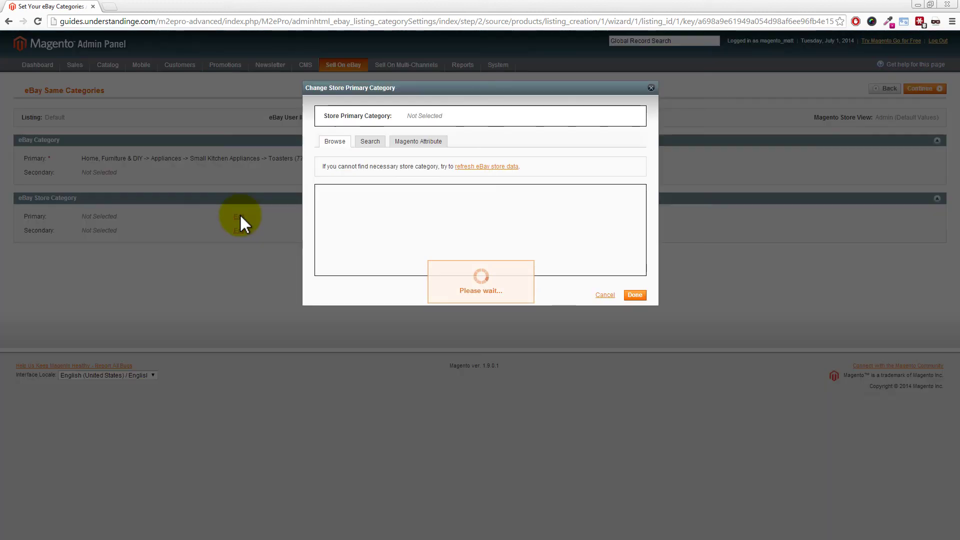
{"action": "left_click", "coordinate": [331, 208]}
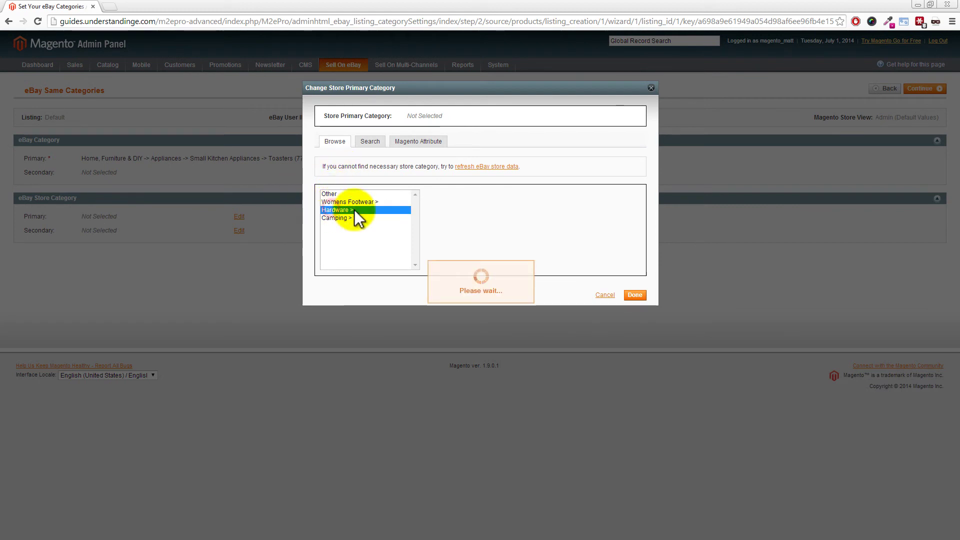
{"action": "left_click", "coordinate": [439, 210]}
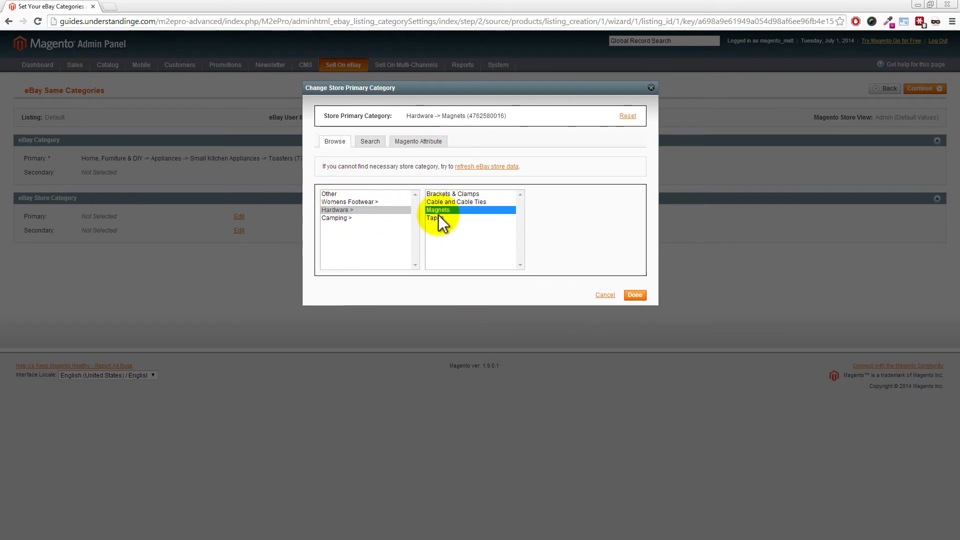
{"action": "left_click", "coordinate": [637, 295]}
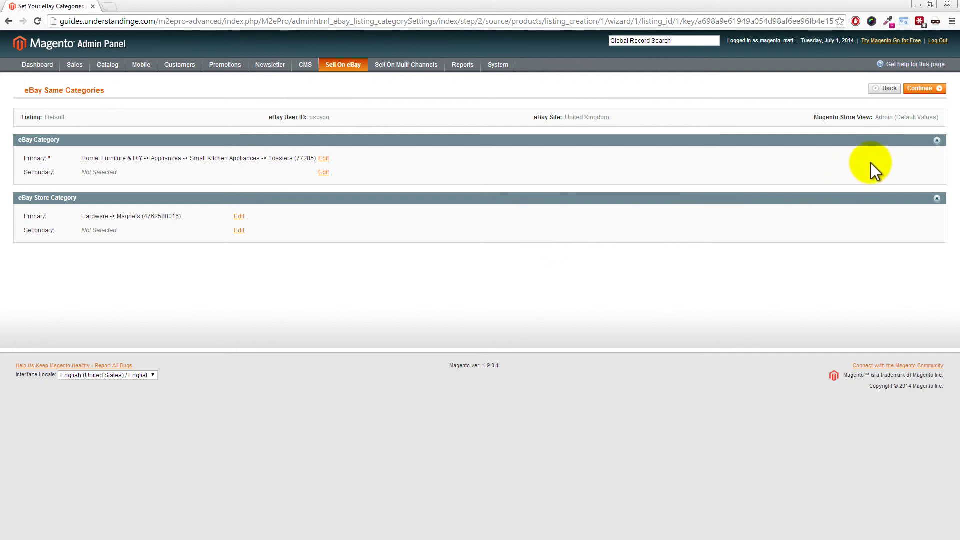
{"action": "left_click", "coordinate": [921, 91]}
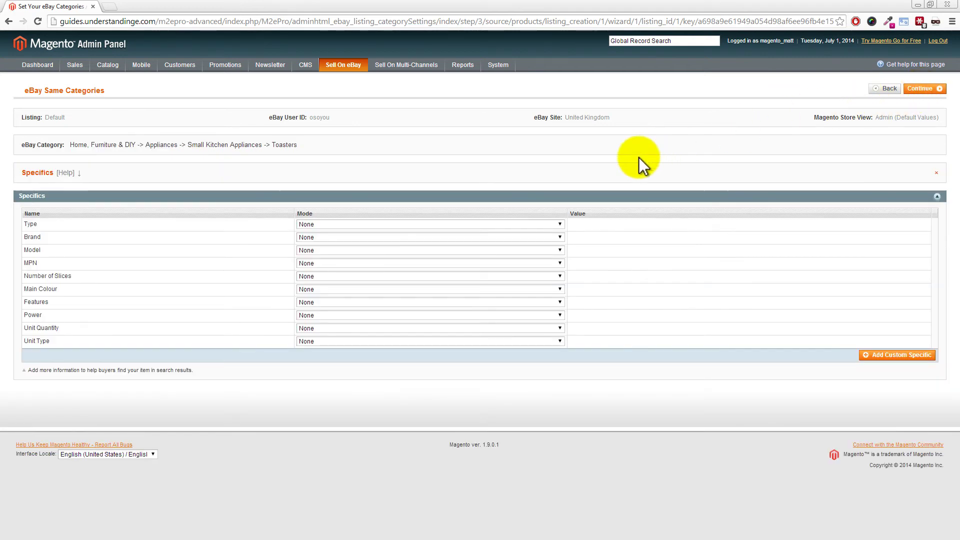
Step: Set the Type specific to eBay Recommended with the value Wide-Slot/Bagel Toaster
{"action": "left_click", "coordinate": [371, 224]}
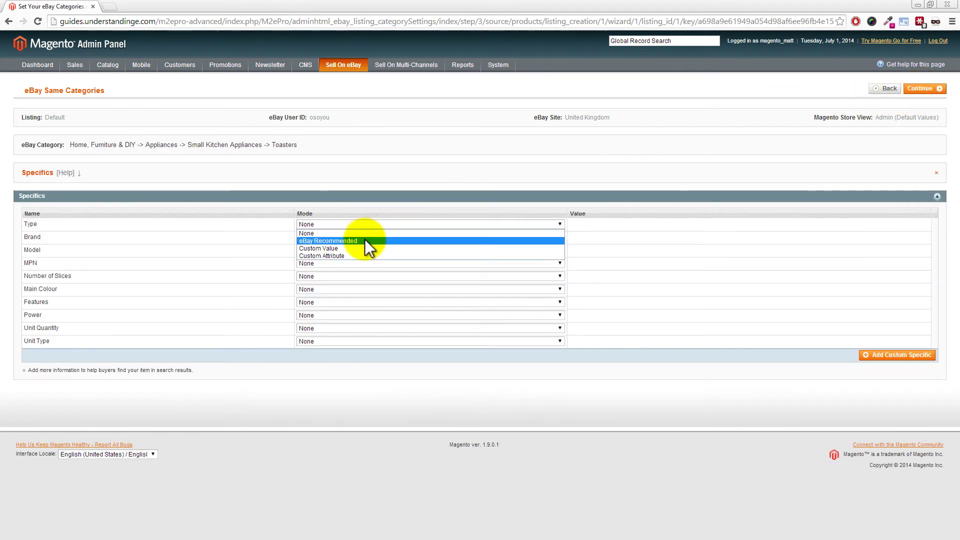
{"action": "left_click", "coordinate": [365, 239]}
{"action": "left_click", "coordinate": [604, 226]}
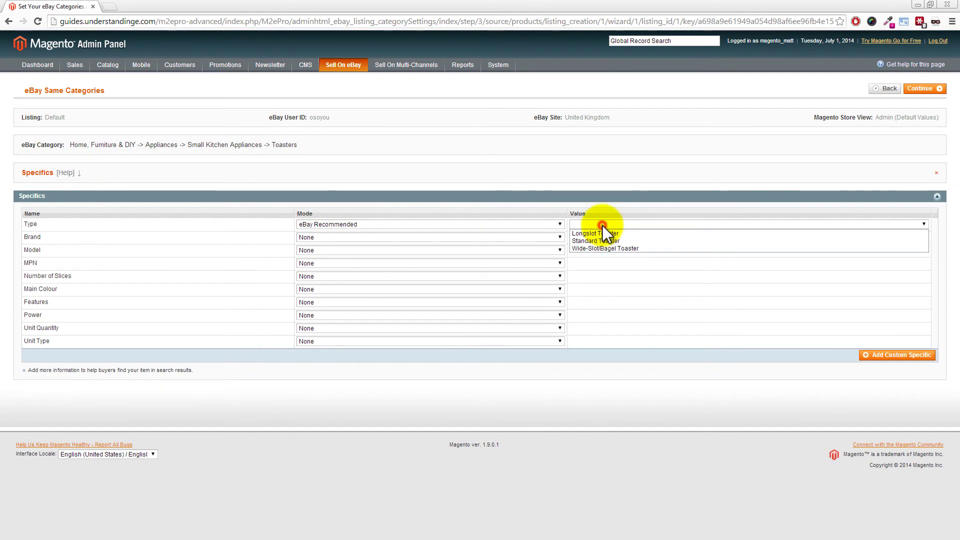
{"action": "left_click", "coordinate": [592, 249]}
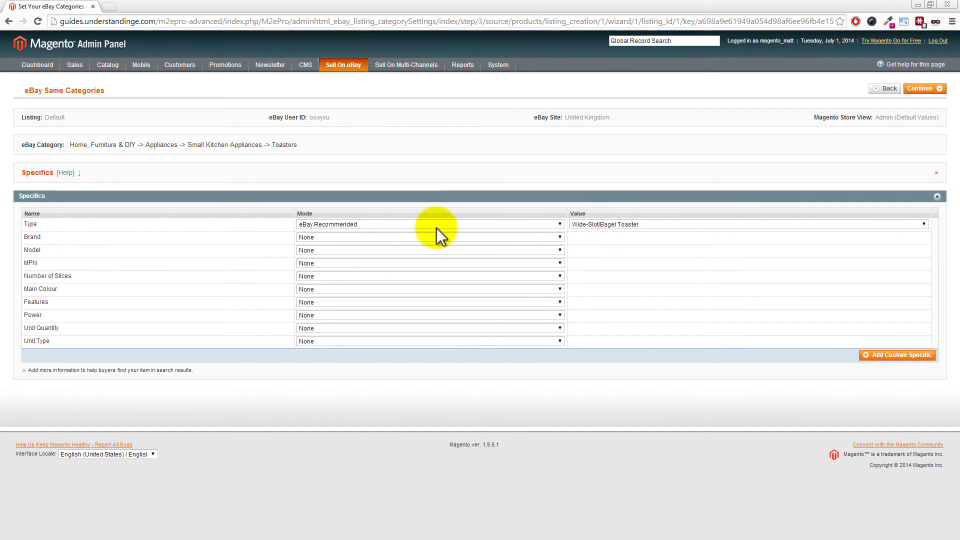
Step: Set the Brand specific to eBay Recommended value Breville and finish adding the product
{"action": "left_click", "coordinate": [367, 237]}
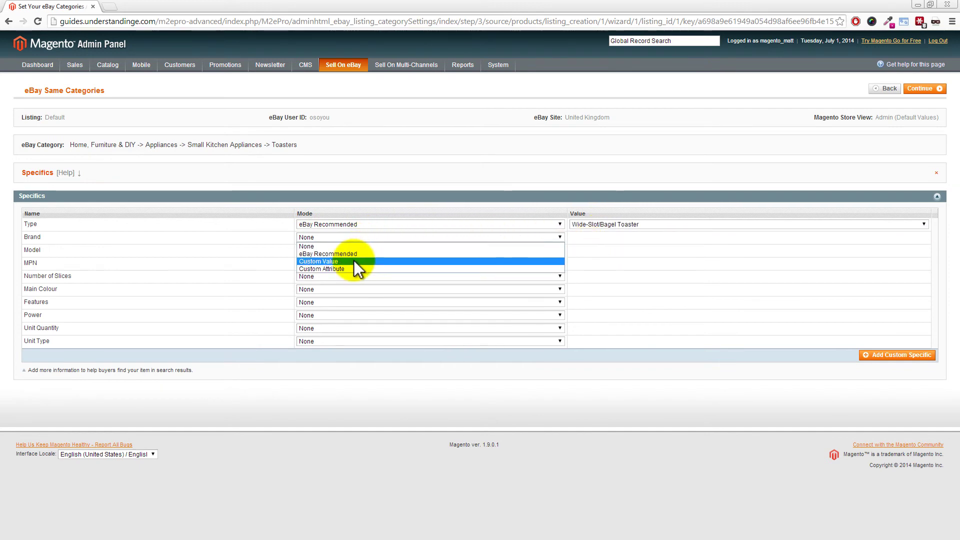
{"action": "left_click", "coordinate": [353, 254]}
{"action": "left_click", "coordinate": [593, 238]}
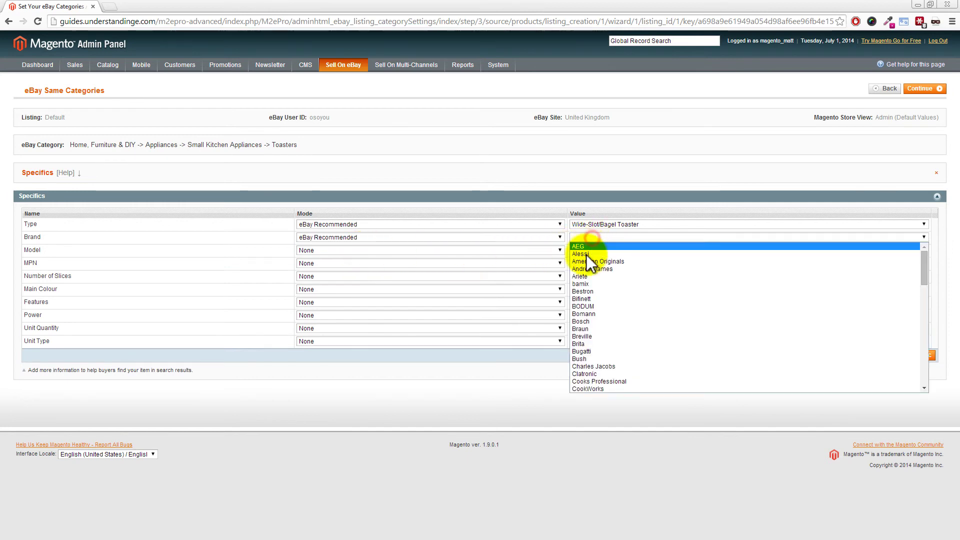
{"action": "left_click", "coordinate": [582, 336]}
{"action": "left_click", "coordinate": [614, 297]}
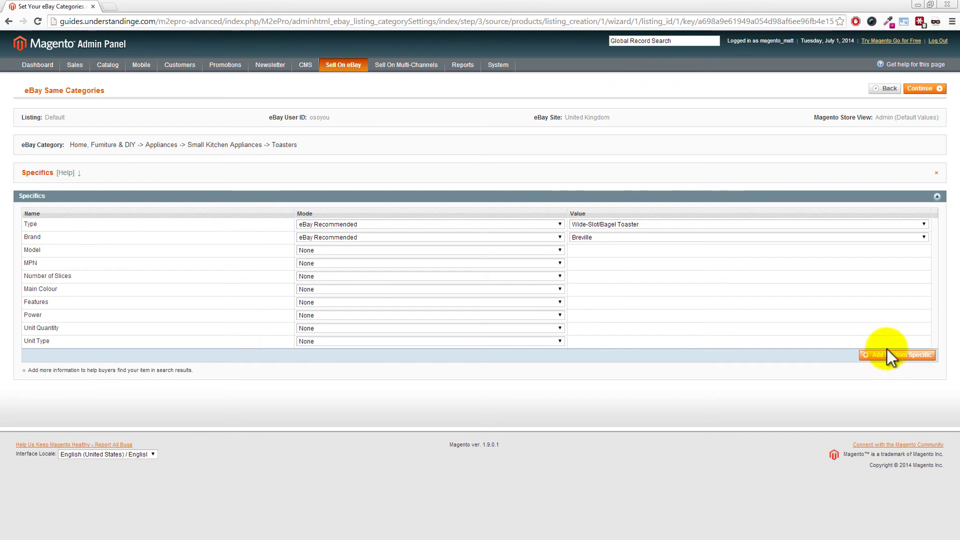
{"action": "left_click", "coordinate": [932, 92]}
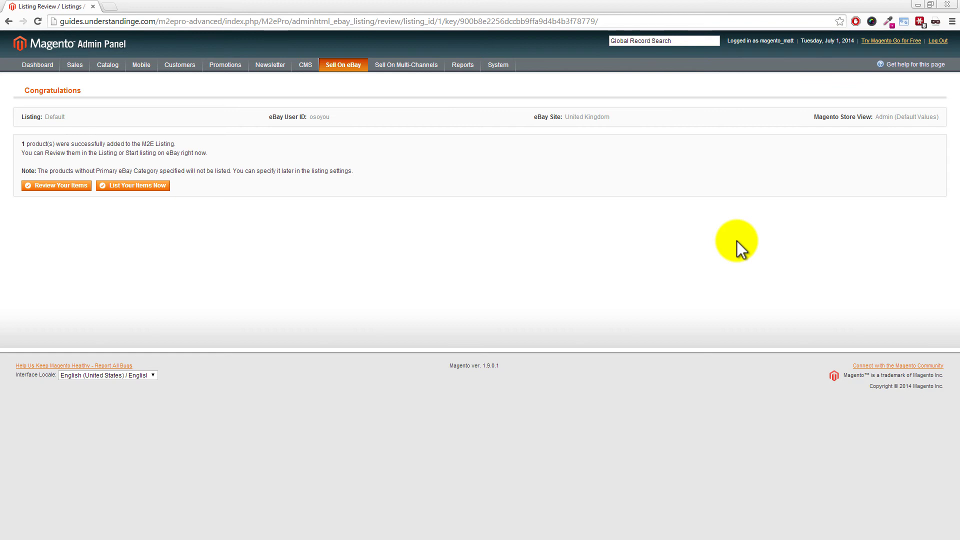
Step: Review the Default listing's items and choose the List Item(s) on eBay action for the Toaster
{"action": "left_click", "coordinate": [64, 188]}
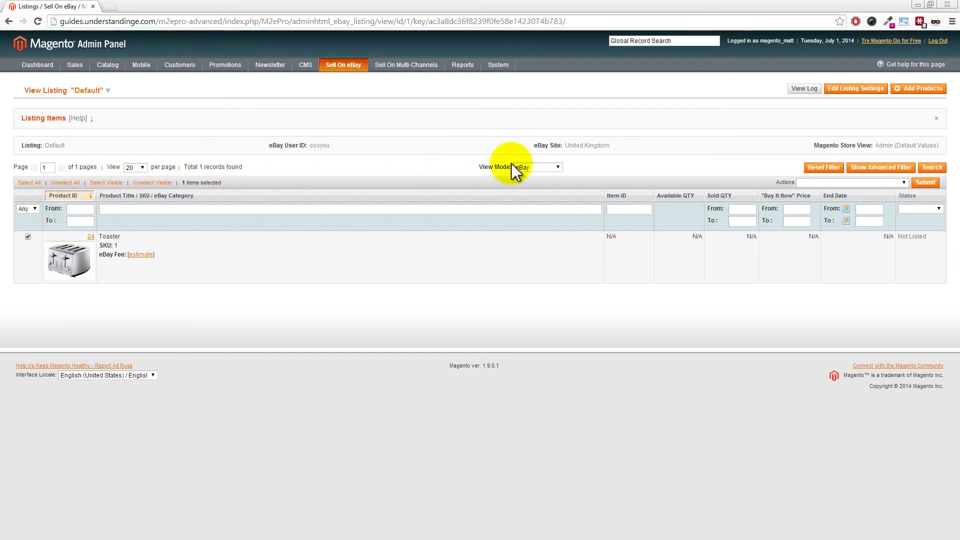
{"action": "left_click", "coordinate": [823, 182]}
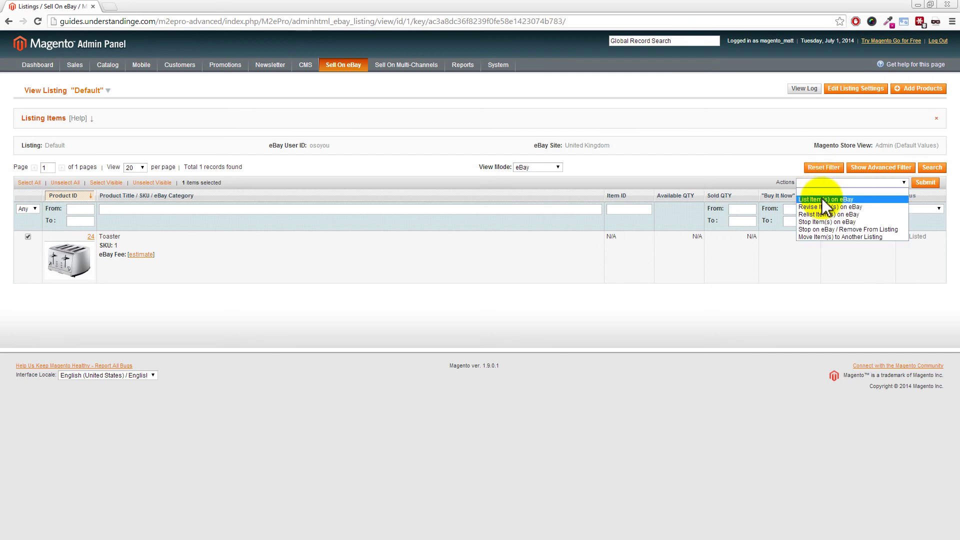
{"action": "left_click", "coordinate": [823, 199]}
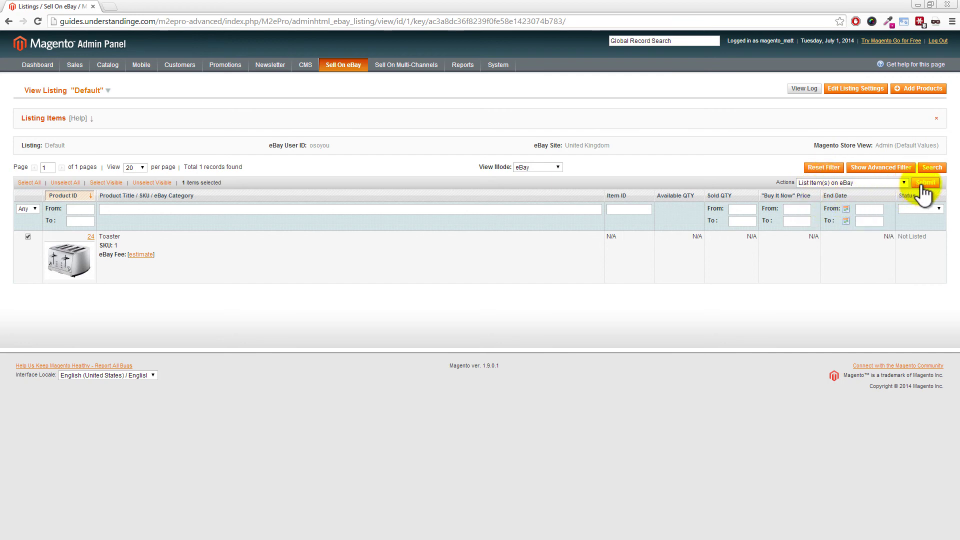